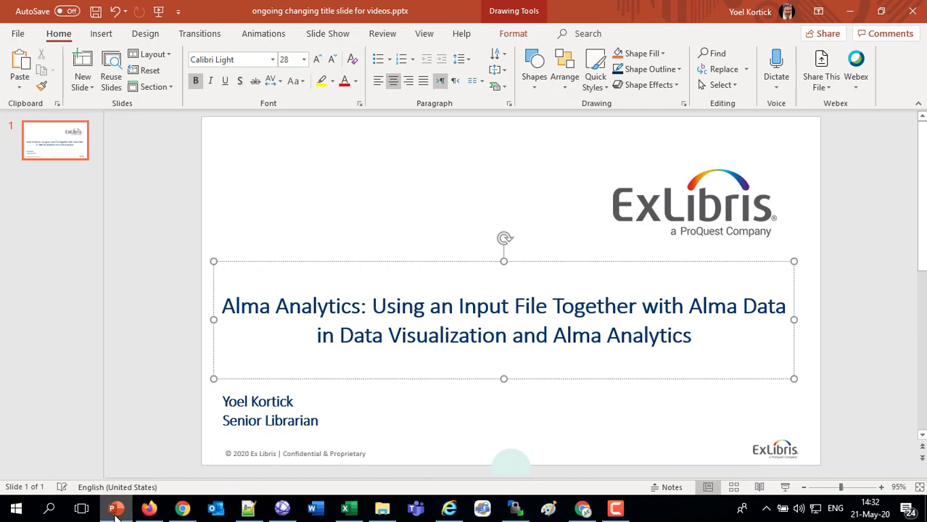
Step: Switch to Alma in Firefox and display the available Analytics options
left_click(149, 510)
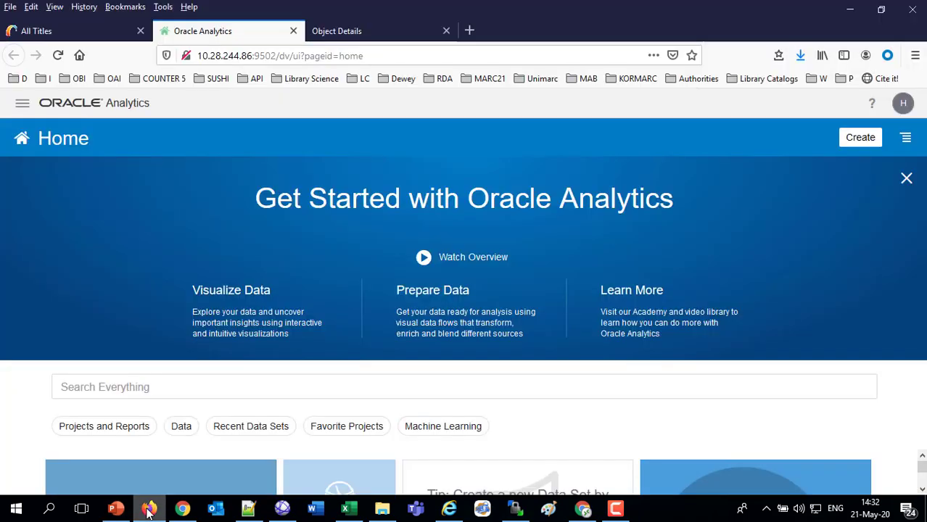
left_click(63, 29)
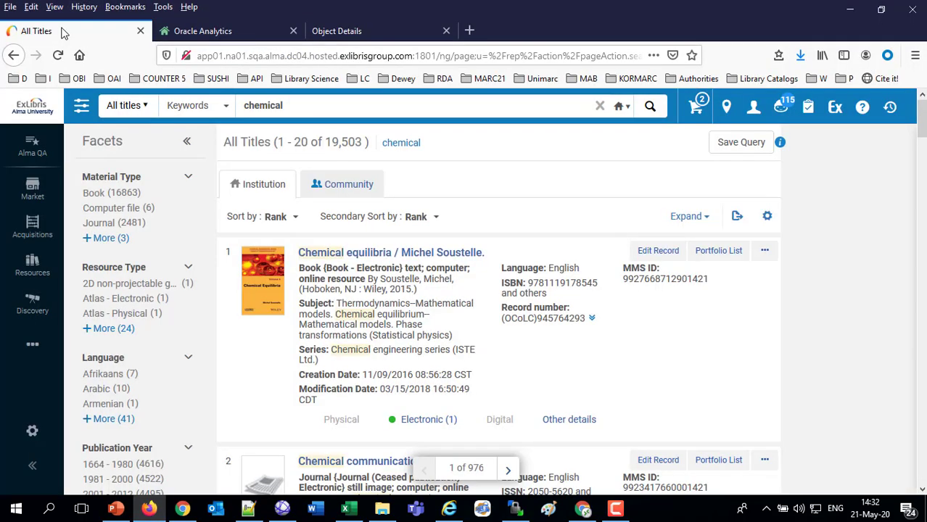
mouse_move(30, 349)
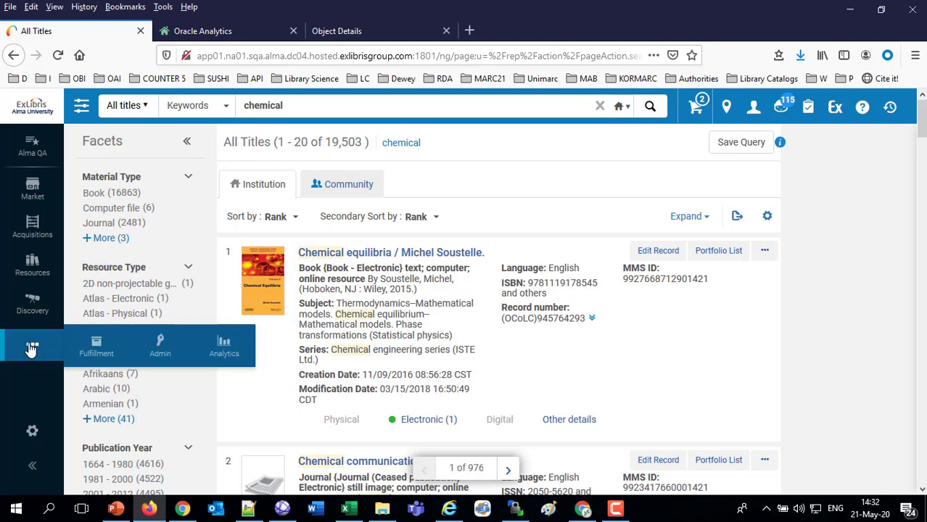
left_click(223, 355)
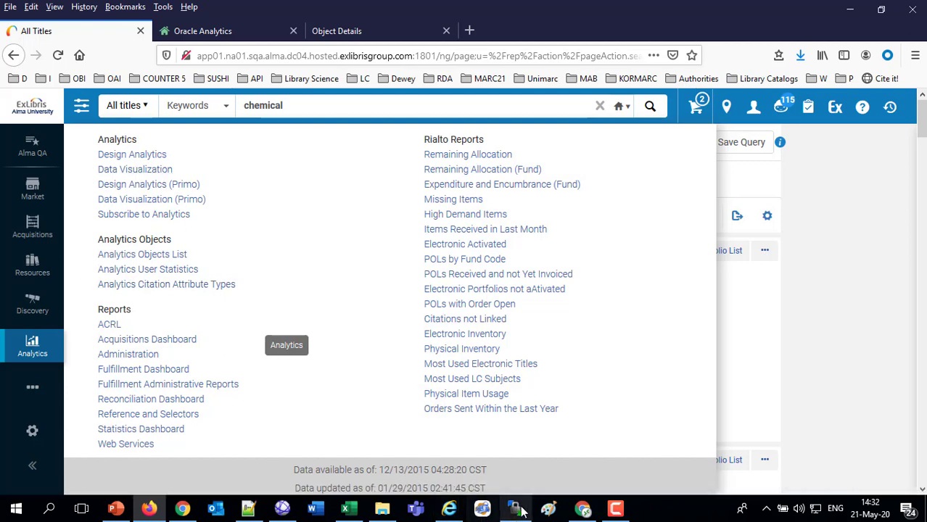
Step: Switch to Oracle Analytics in the remote Chrome session and go to its home page
left_click(592, 515)
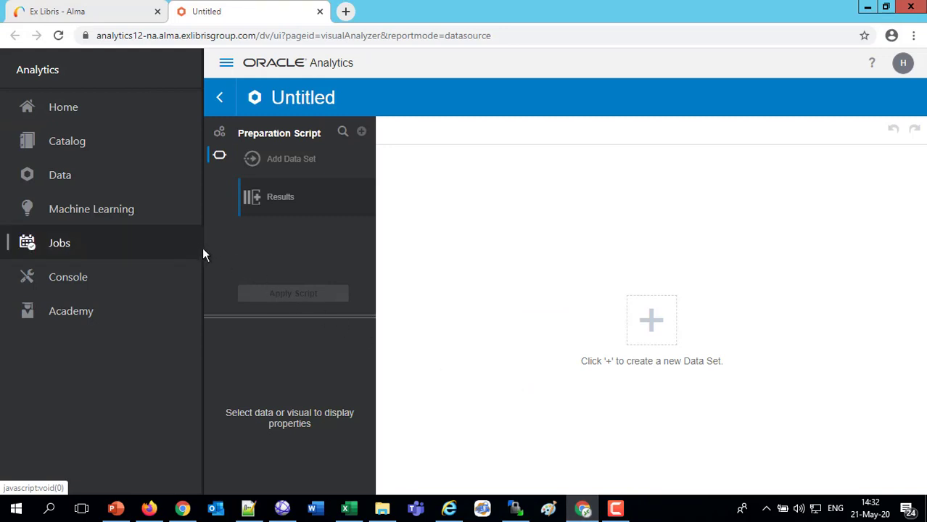
left_click(63, 107)
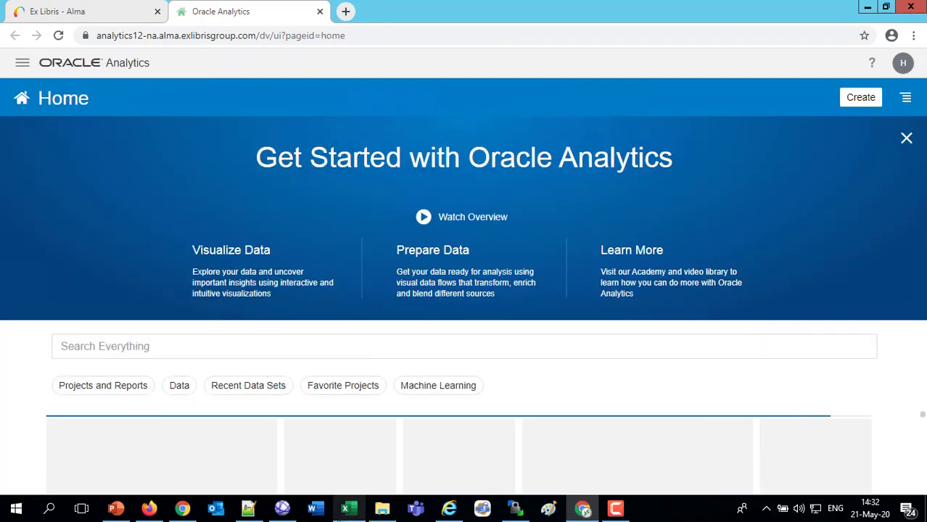
Step: Switch to Excel, examine the POL from Finance and Initiator of POL columns in POL-and-initiator-from-finance-dept.xlsx, and close the workbook
left_click(348, 510)
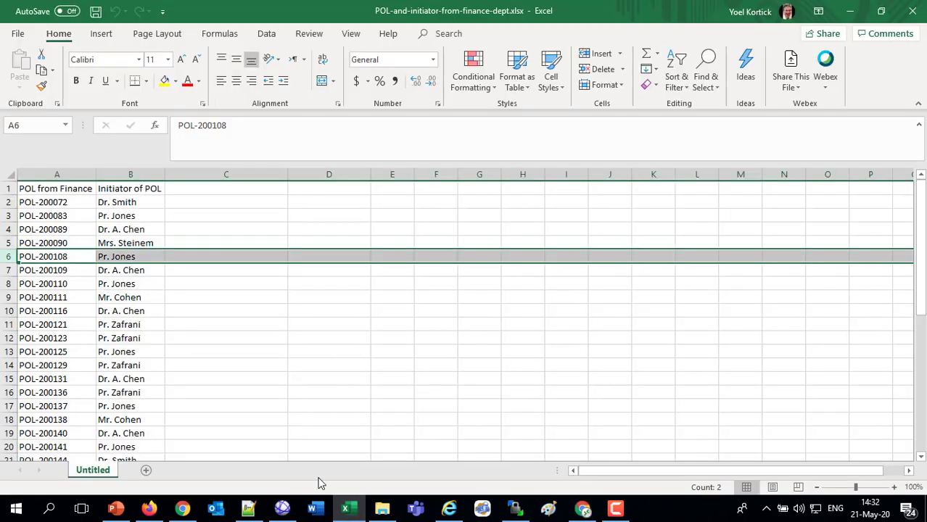
left_click(58, 175)
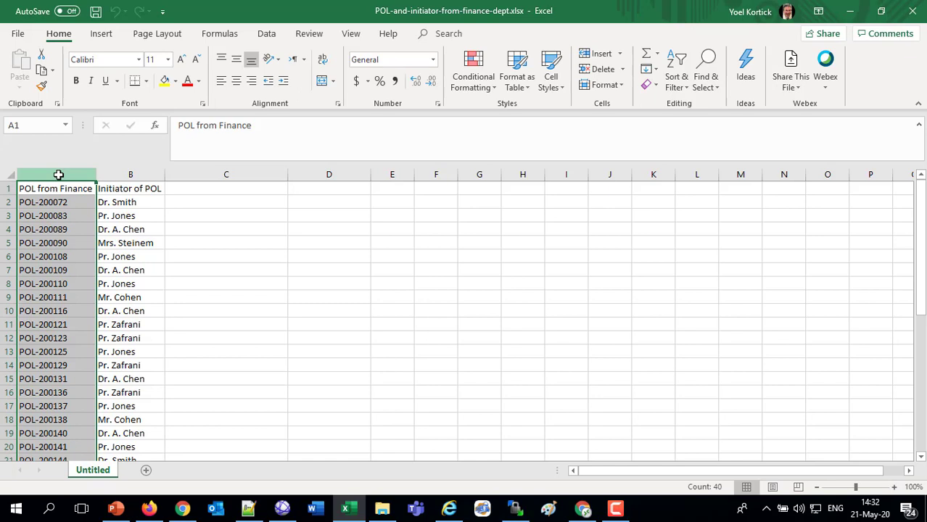
left_click(124, 175)
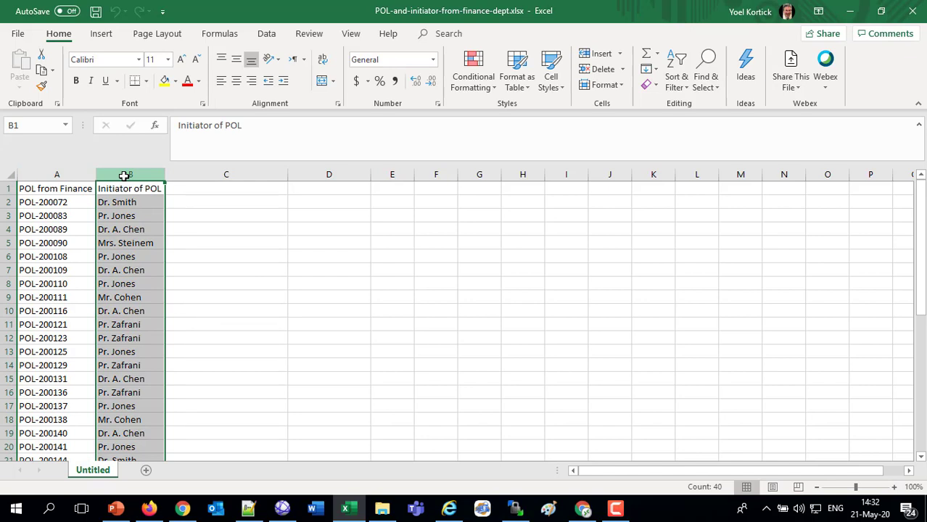
left_click(55, 177)
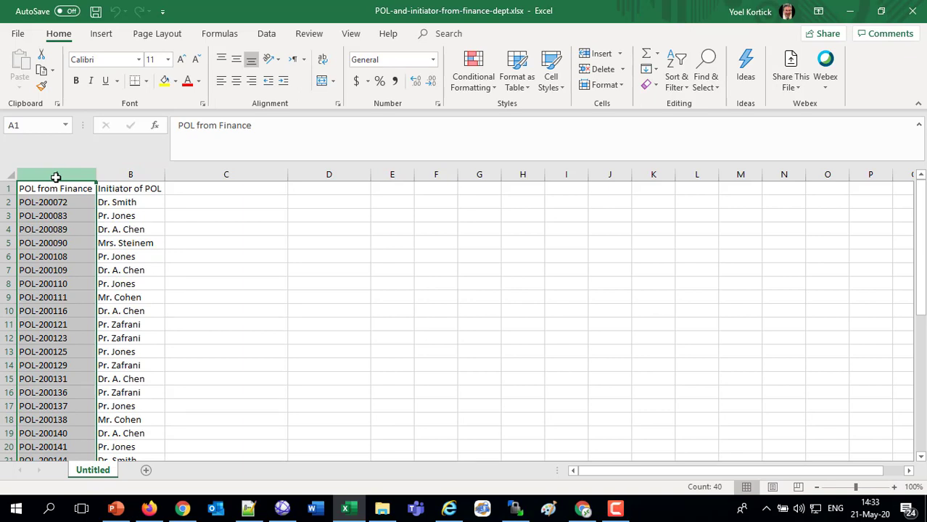
left_click(115, 175)
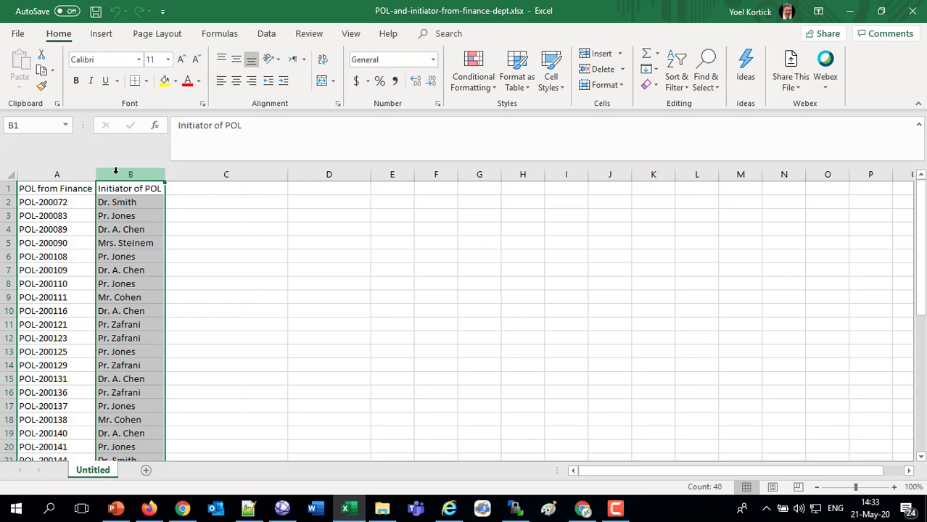
left_click(913, 11)
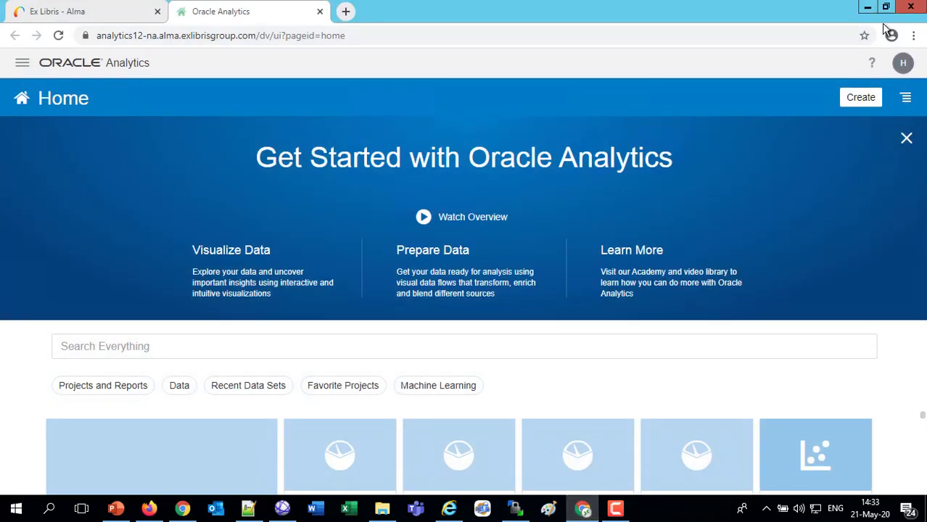
Step: Start creating a data set from a file and browse to the C_Input folder on the network drive \\tsclient\C
left_click(860, 98)
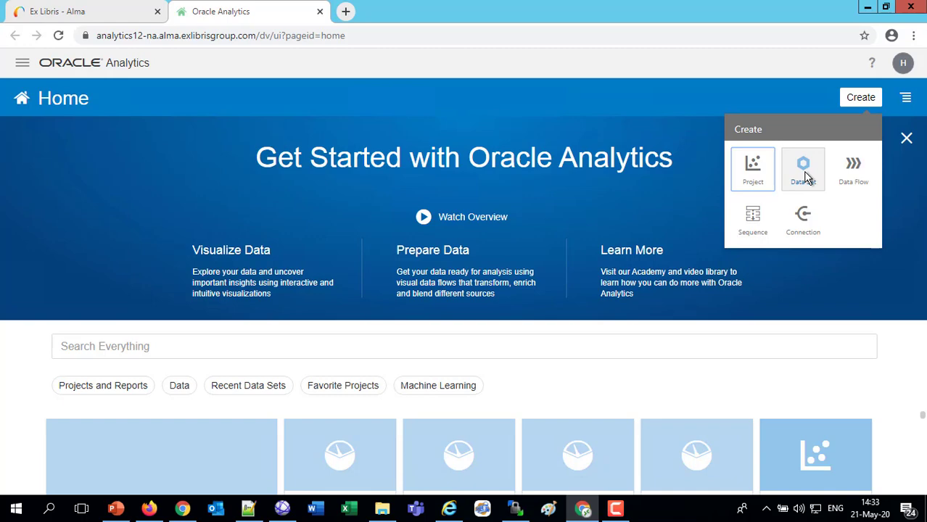
left_click(804, 173)
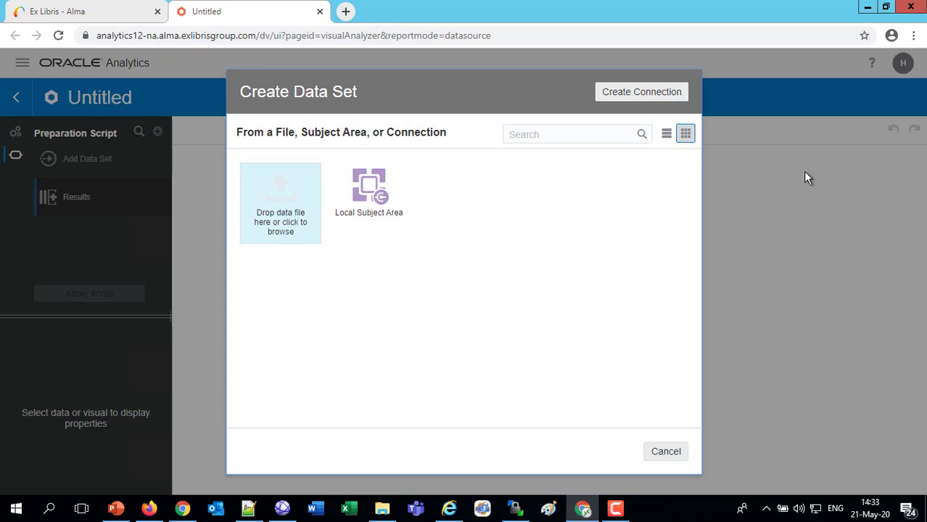
left_click(288, 207)
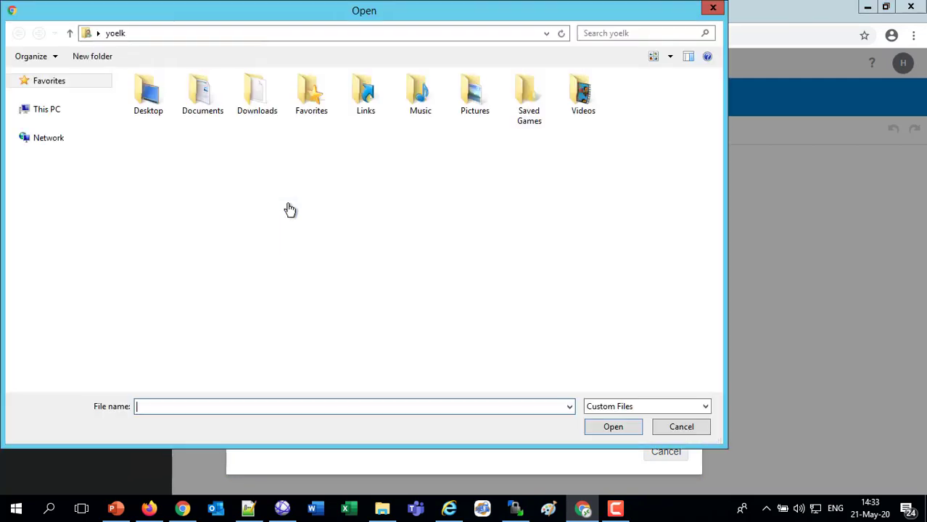
left_click(40, 142)
double_click(153, 116)
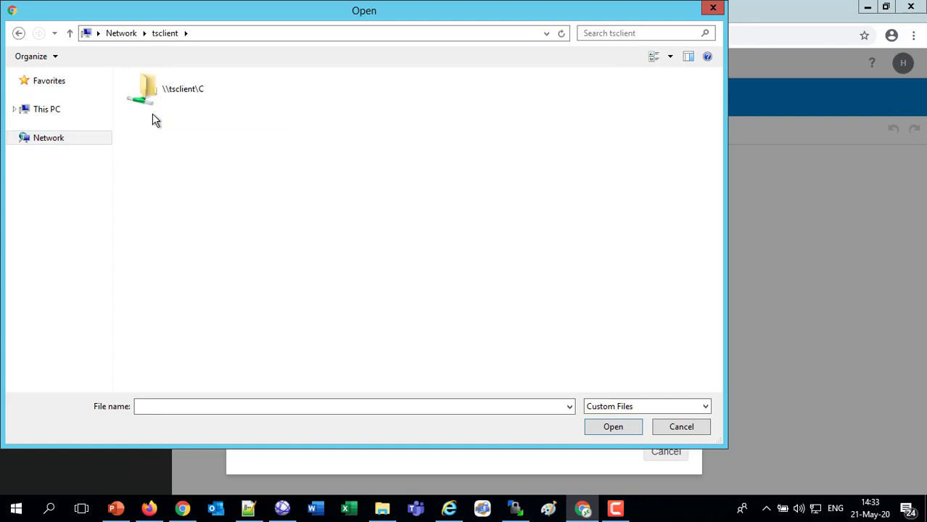
double_click(178, 95)
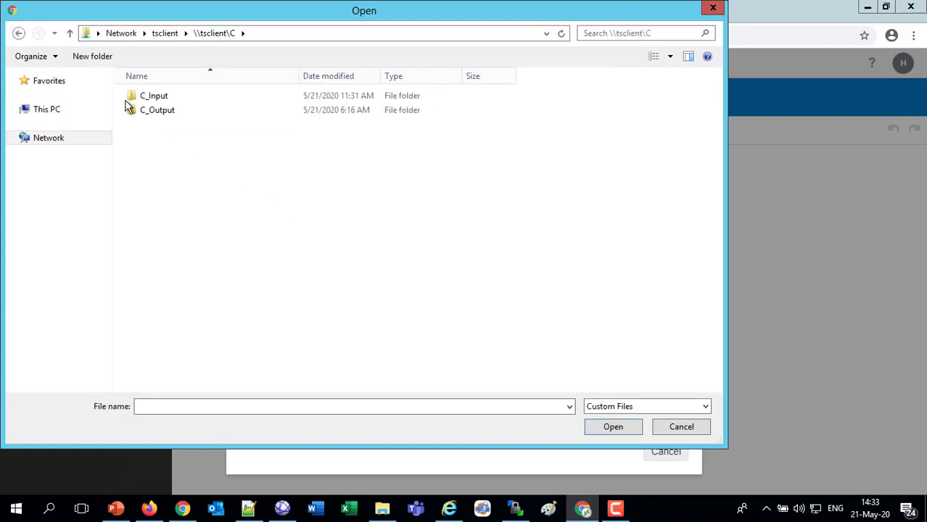
double_click(149, 101)
Step: List all file types and load POL-and-initiator-from-finance-dept.xlsx as the data set's source
left_click(679, 411)
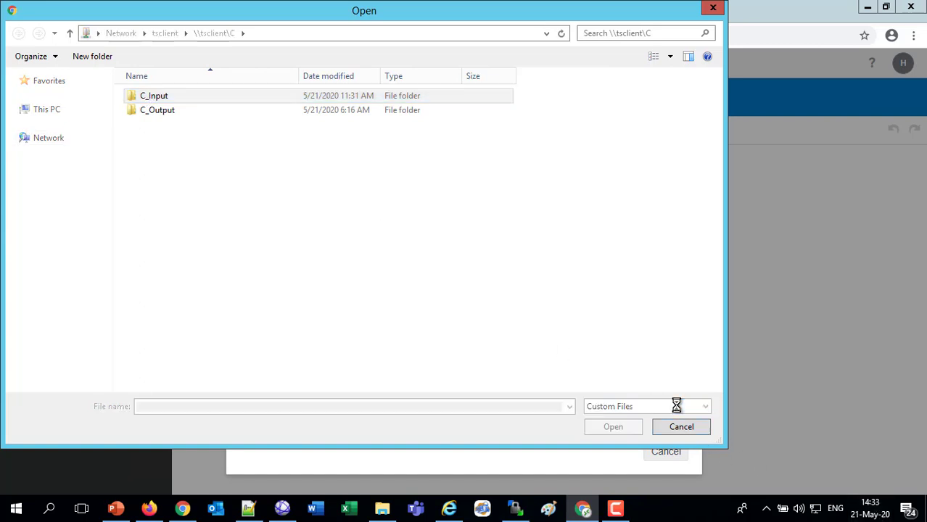
left_click(658, 431)
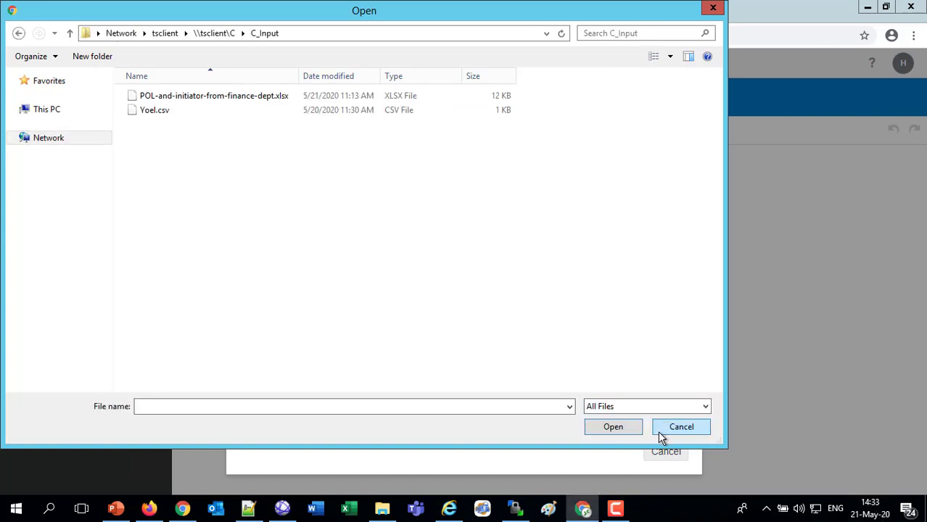
left_click(229, 95)
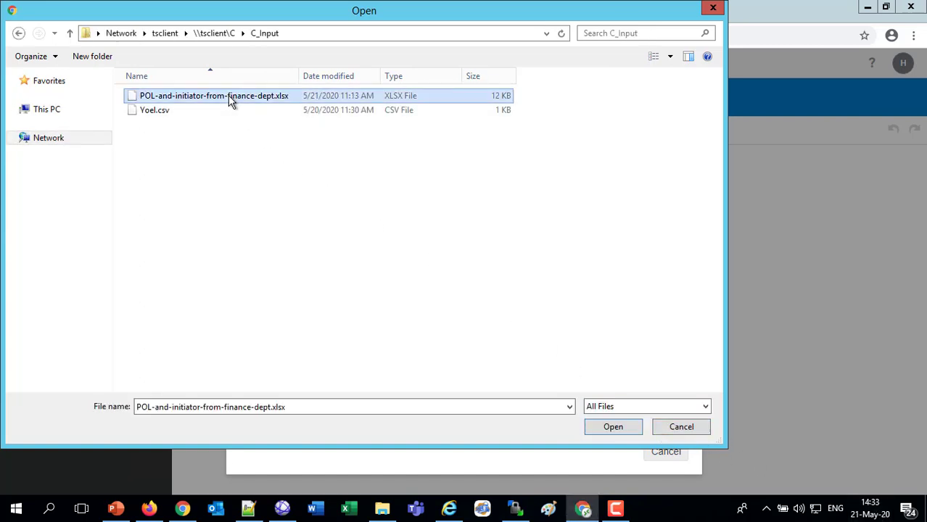
left_click(613, 428)
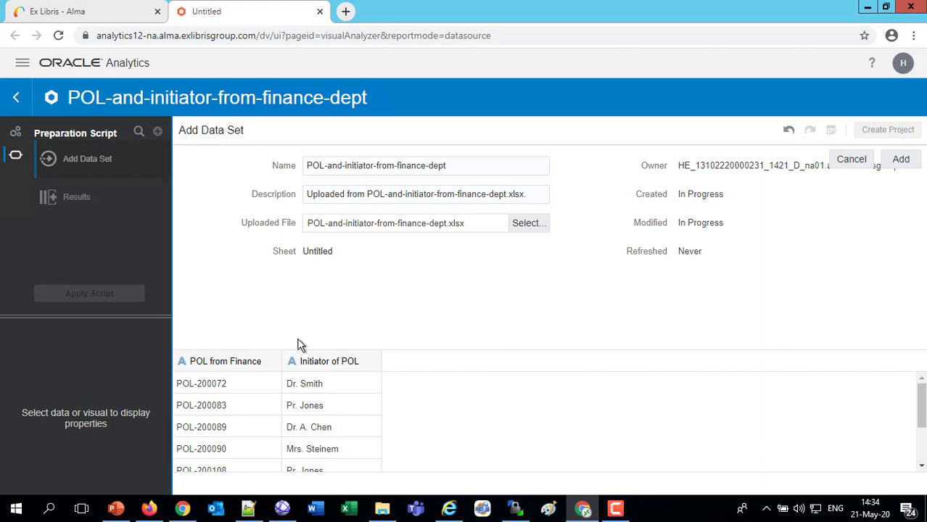
Step: Name the data set "POL and initiator" and add it
left_click(226, 361)
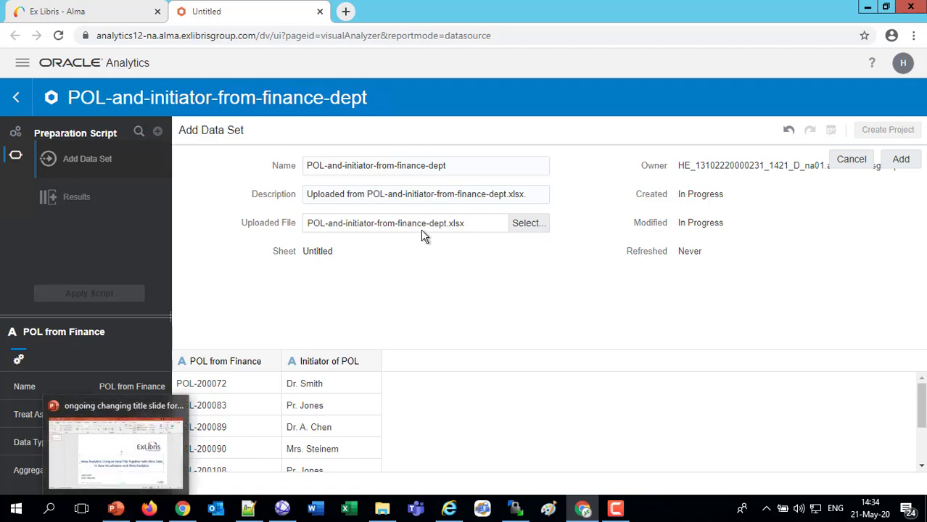
left_click_drag(450, 166, 288, 156)
type("P")
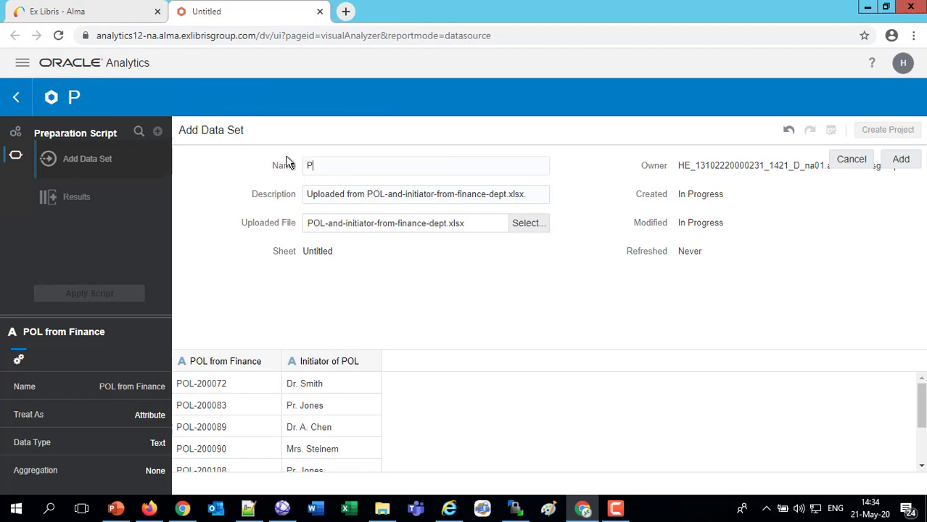
type("OL and initia")
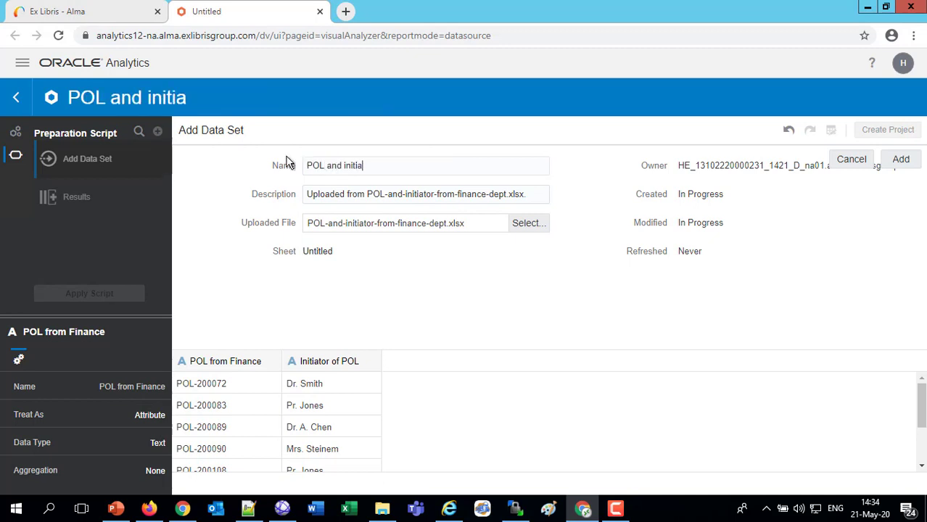
type("tor")
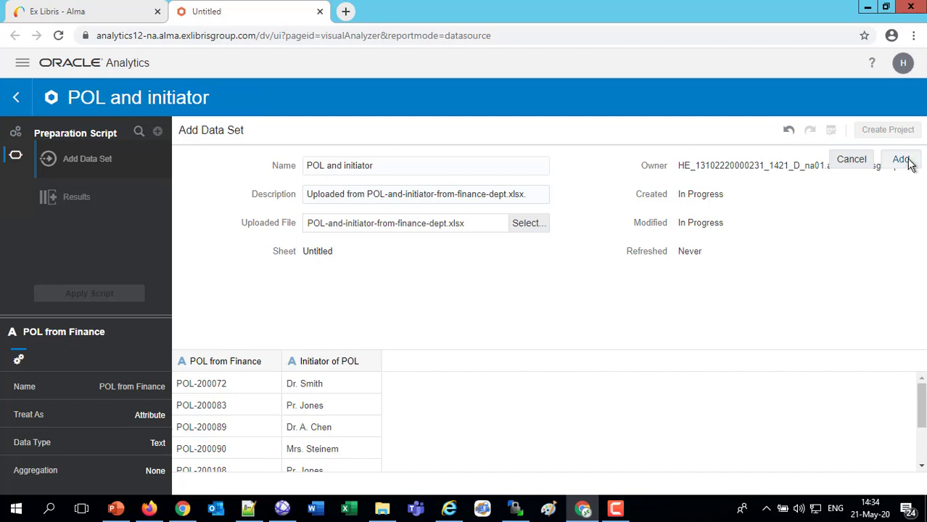
triple_click(310, 164)
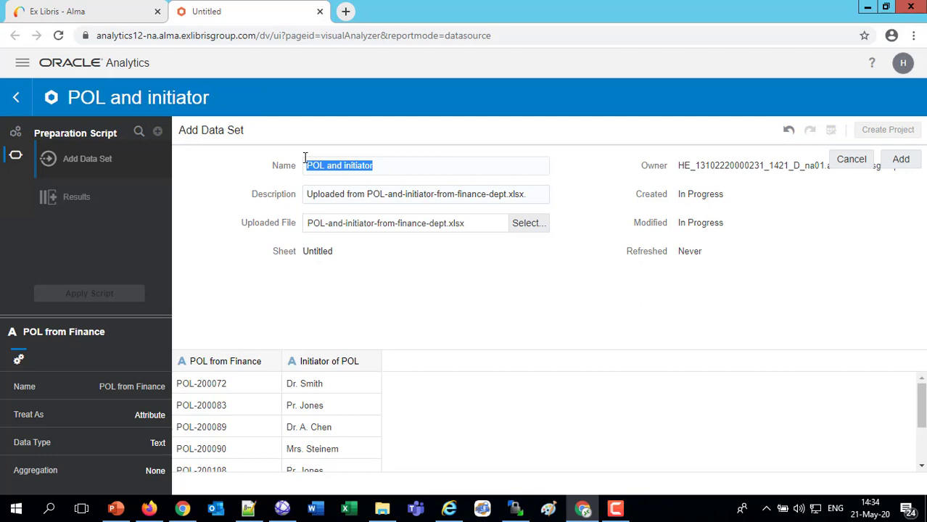
left_click(900, 164)
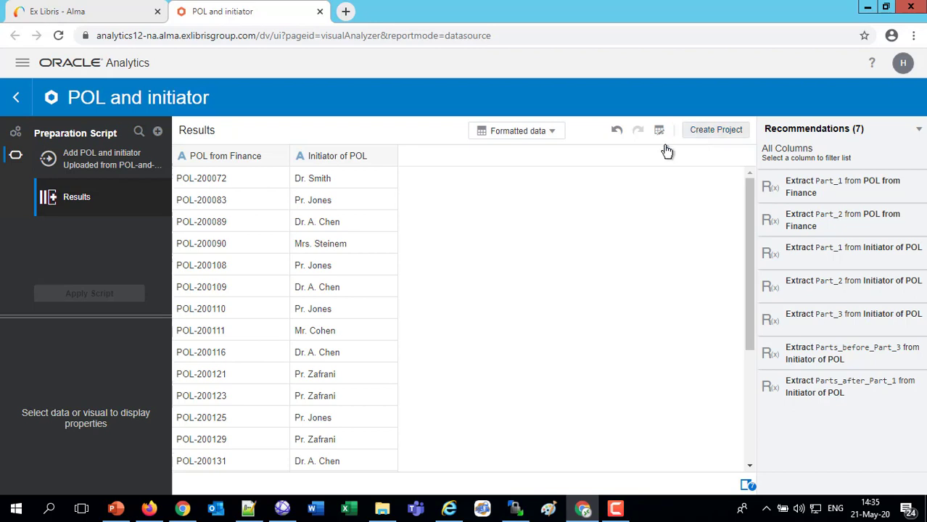
Step: Return to the home page and create a new project that uses the "POL and initiator" data set
left_click(22, 64)
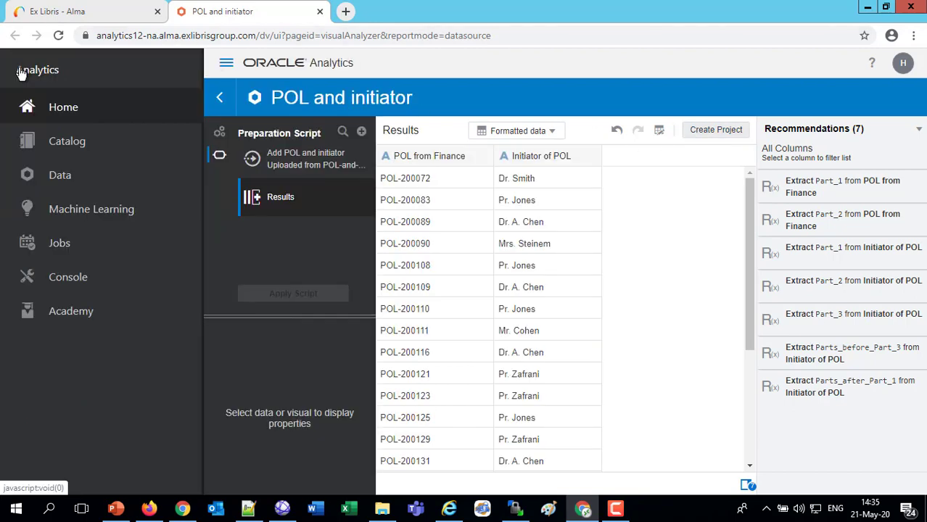
left_click(62, 116)
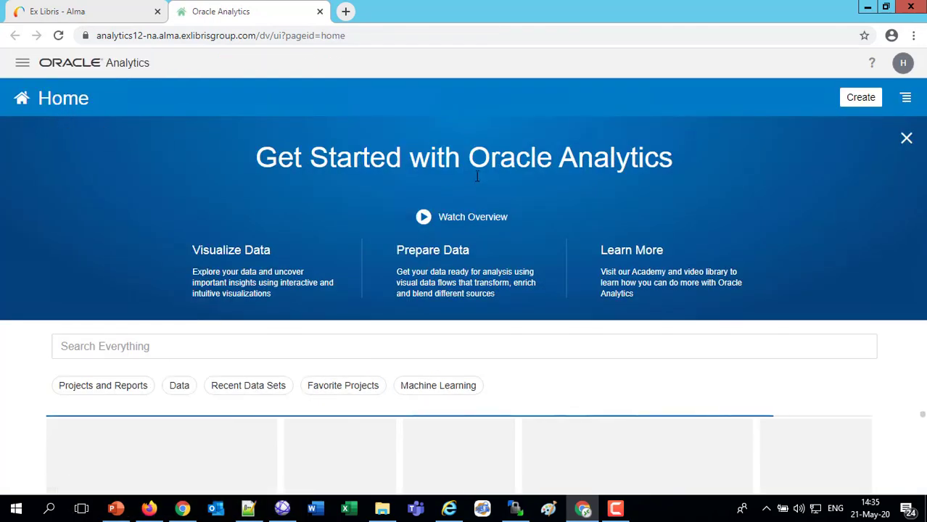
left_click(857, 100)
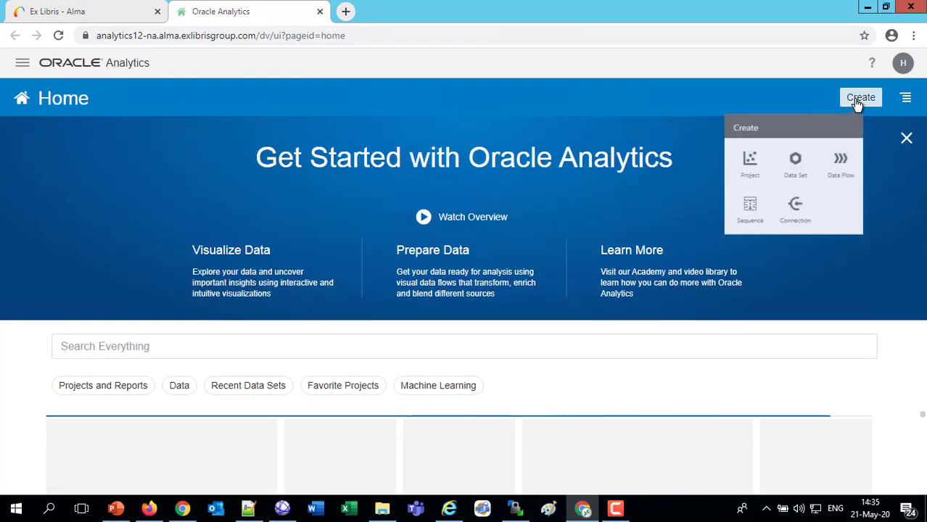
left_click(754, 182)
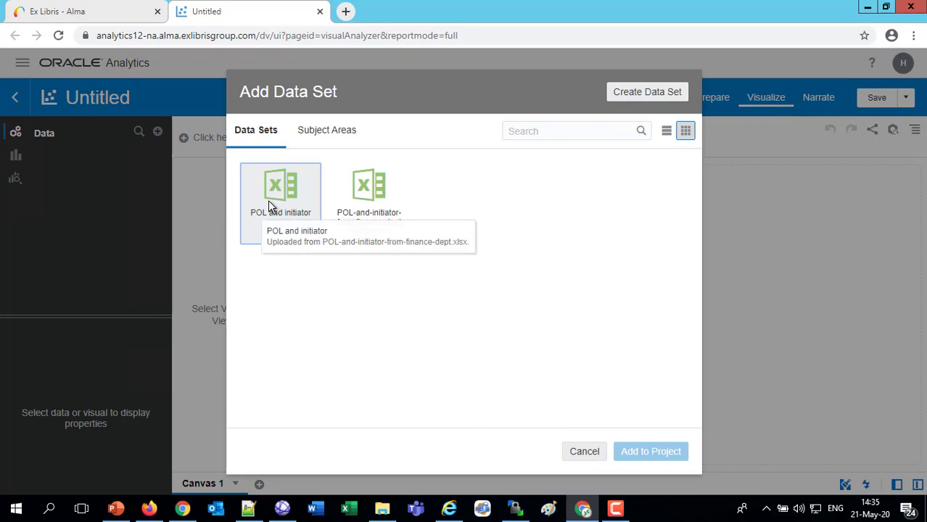
left_click(319, 138)
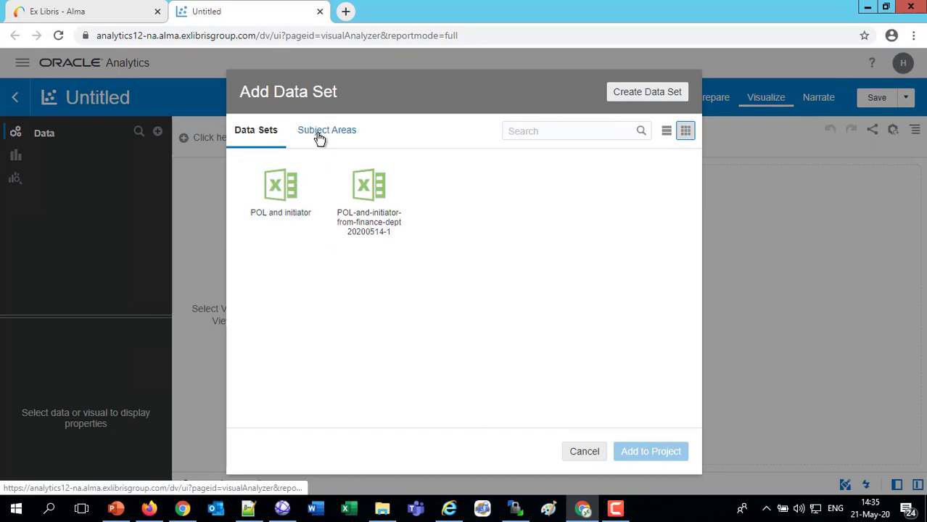
left_click(259, 136)
double_click(285, 210)
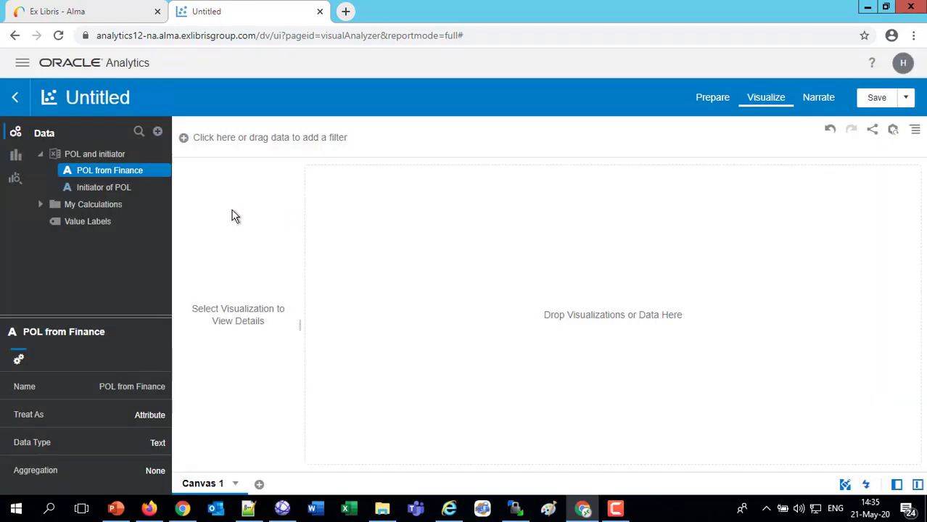
Step: Build a table on Canvas 1 with POL from Finance and Initiator of POL as its rows
left_click_drag(146, 175, 473, 270)
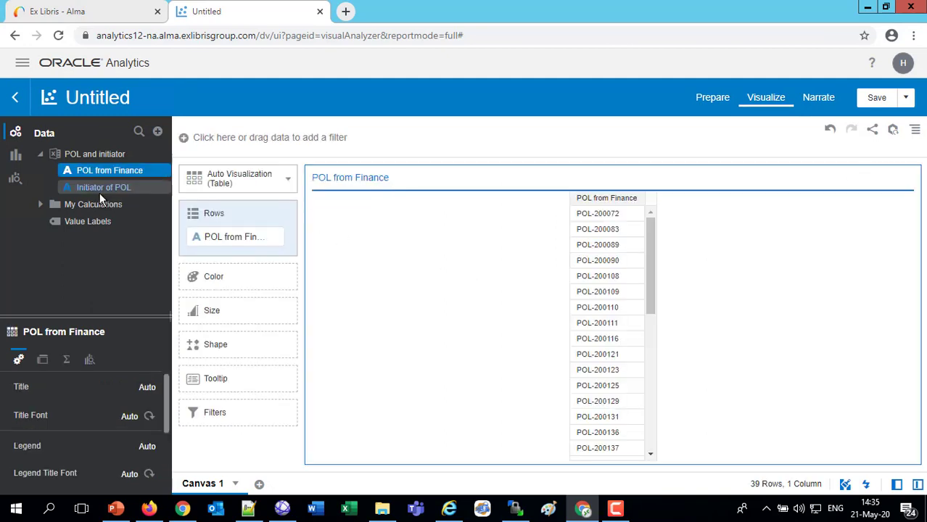
left_click_drag(96, 196, 229, 258)
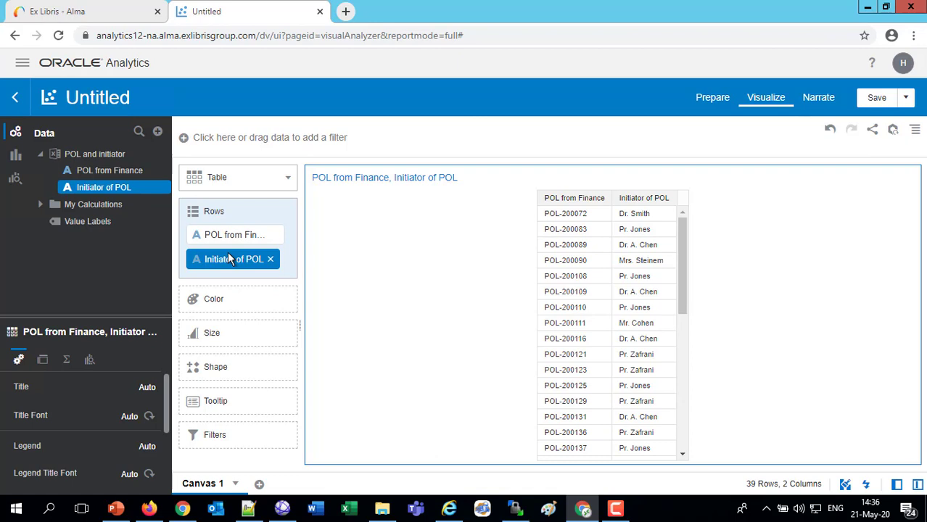
Step: Add the Funds Expenditure subject area to the project as a second data source
left_click(157, 133)
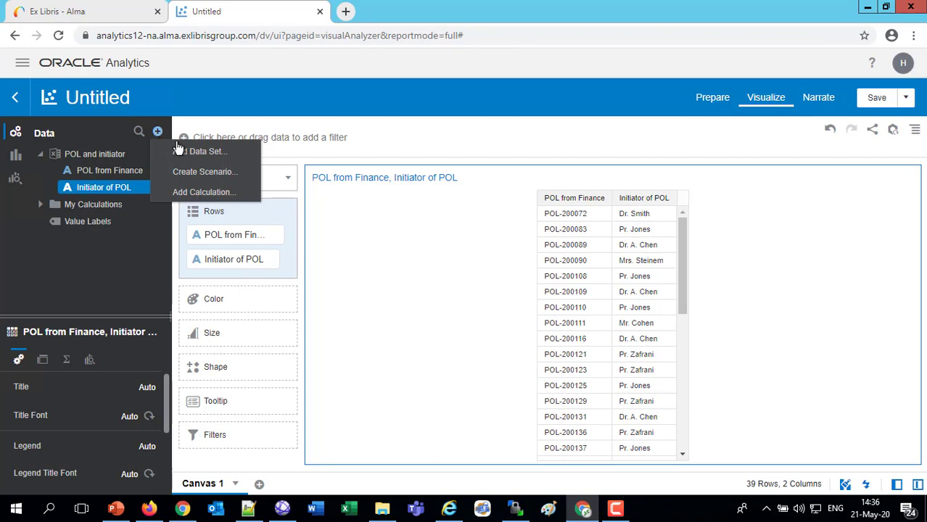
left_click(197, 157)
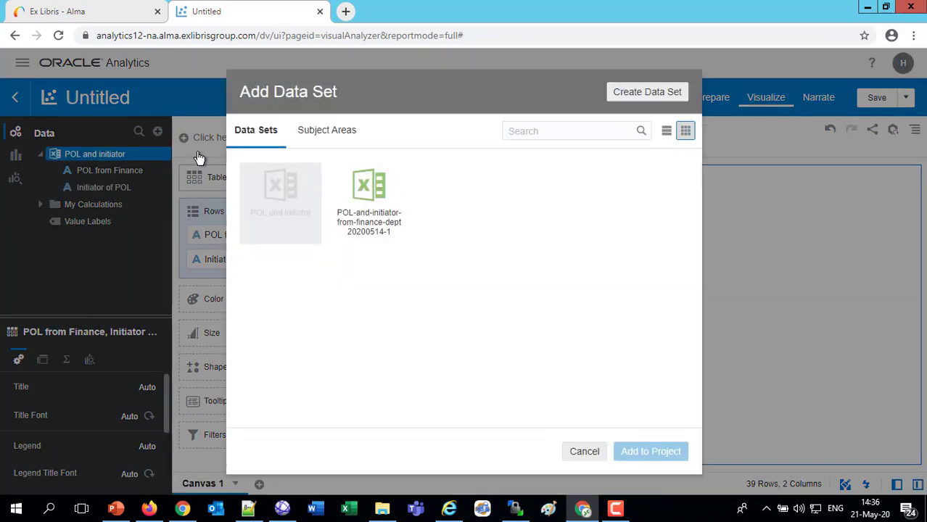
left_click(318, 139)
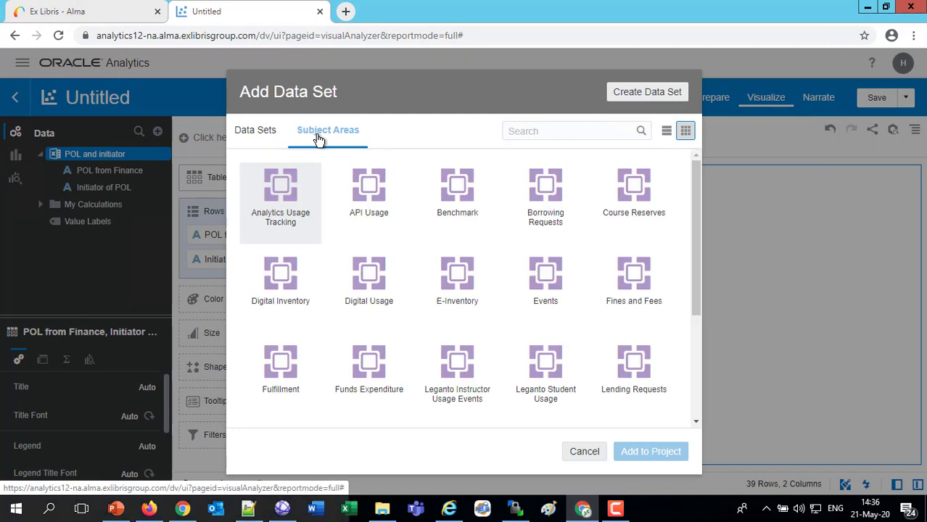
left_click(368, 382)
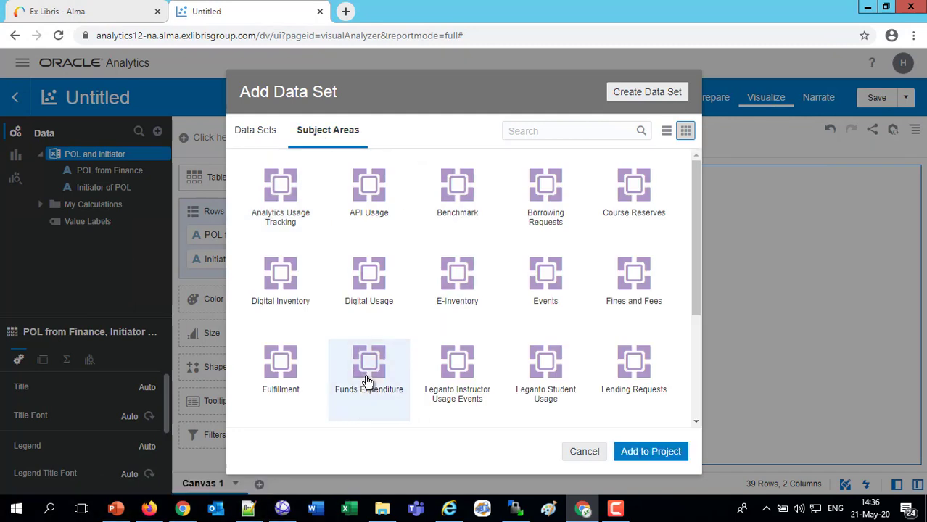
double_click(367, 382)
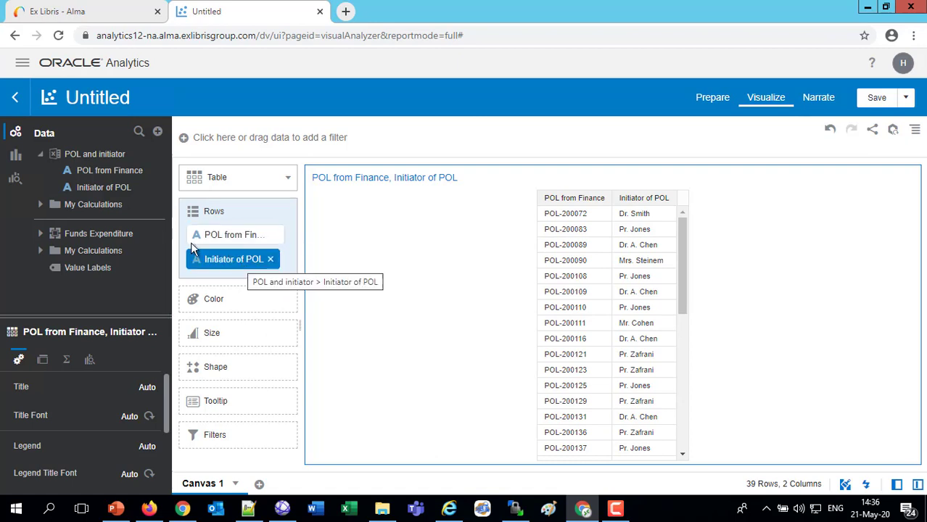
left_click(41, 155)
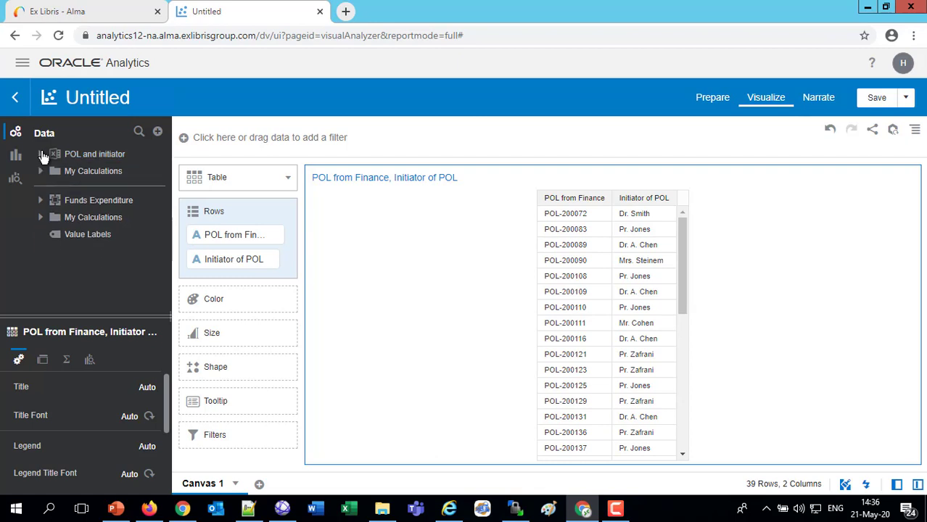
left_click(41, 201)
left_click(40, 201)
mouse_move(581, 197)
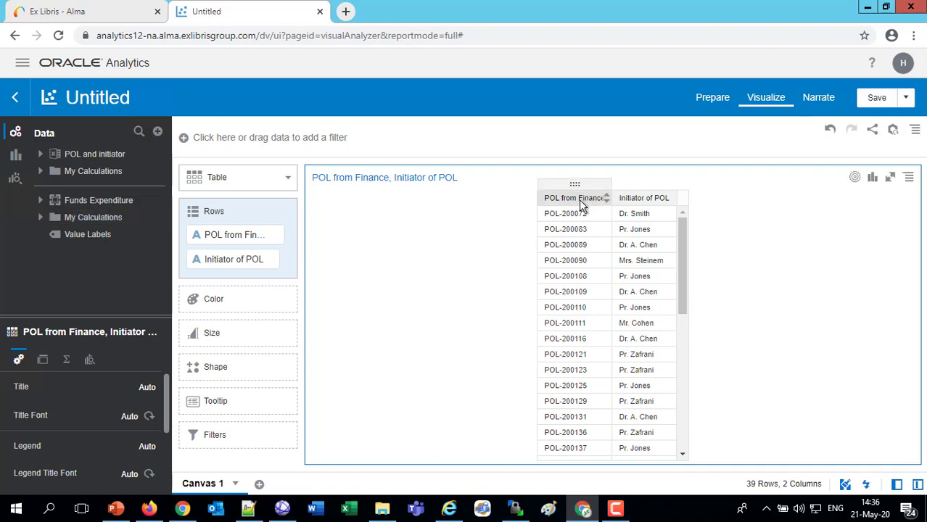
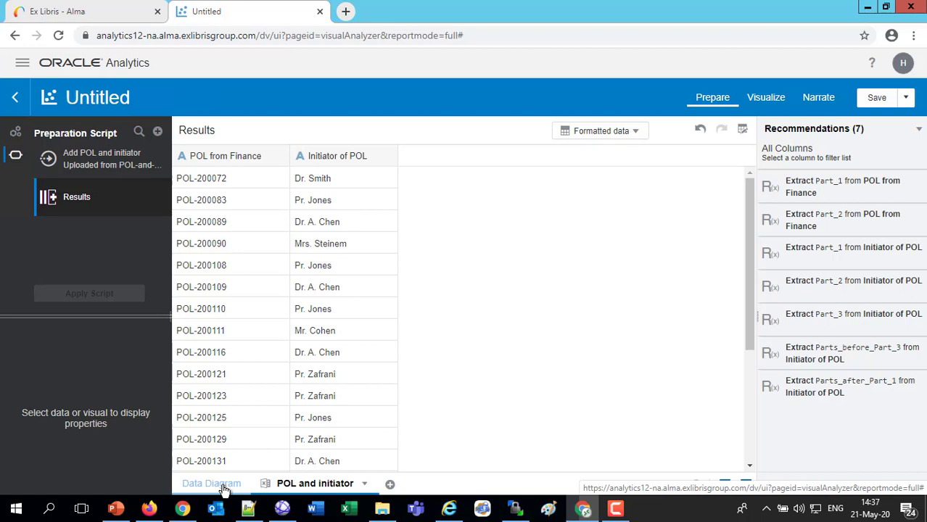
Step: In the data diagram, add a match between the two sources with POL from Finance as the POL and initiator column
left_click(211, 484)
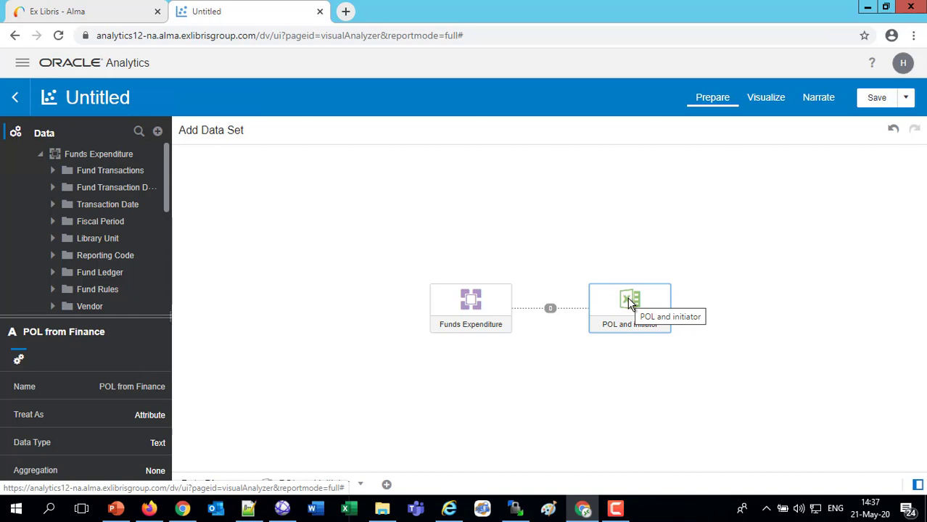
left_click(551, 310)
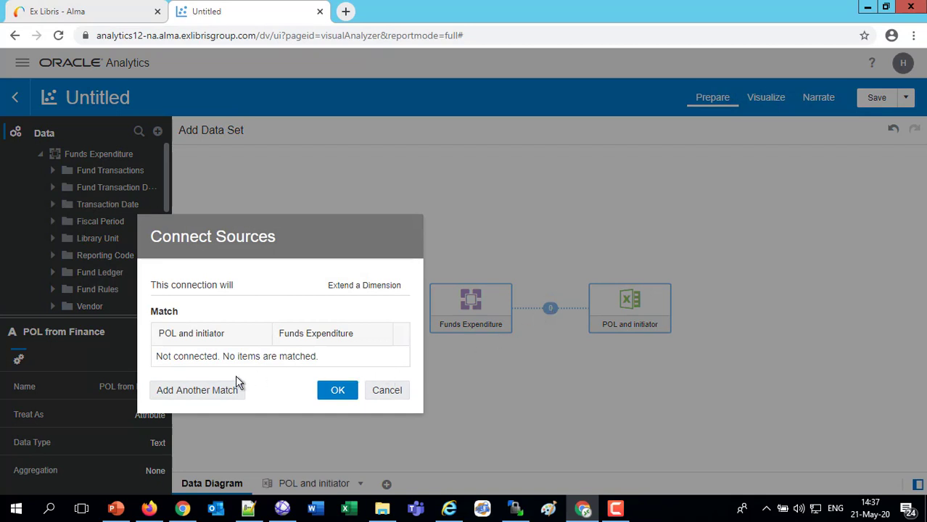
left_click(214, 398)
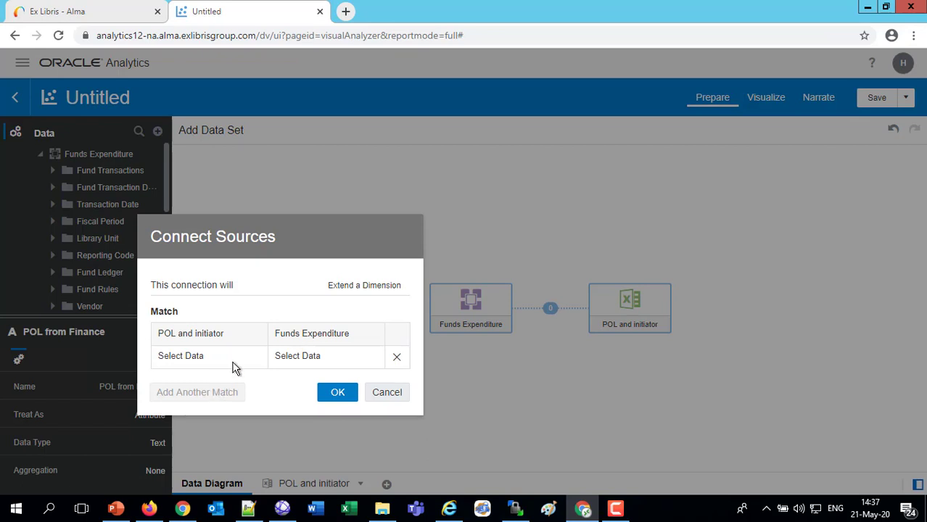
left_click(257, 360)
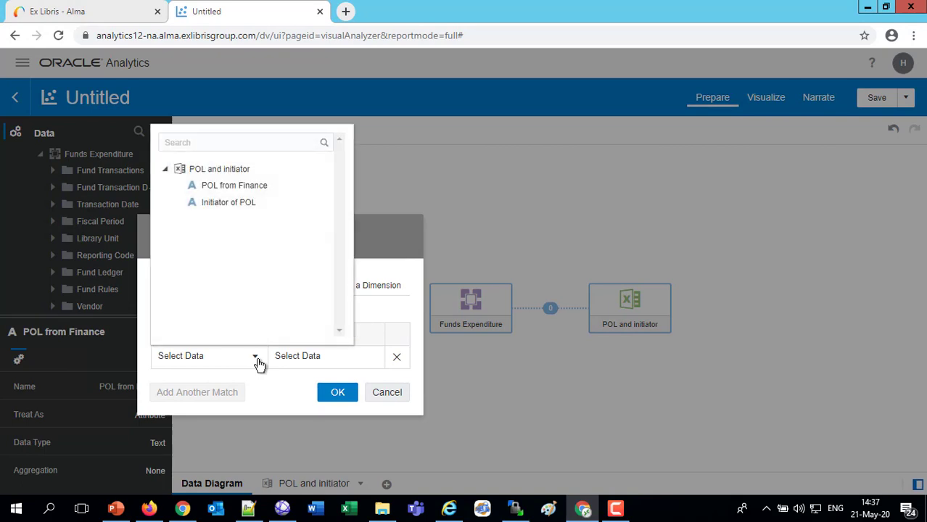
left_click(223, 187)
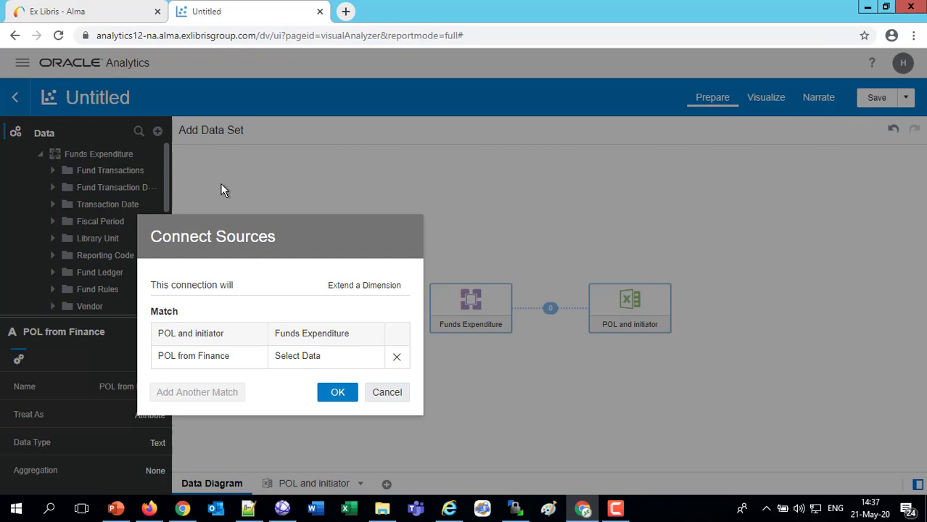
Step: Match it to PO Line Reference from the PO Line folder of Funds Expenditure and confirm the connection
left_click(366, 360)
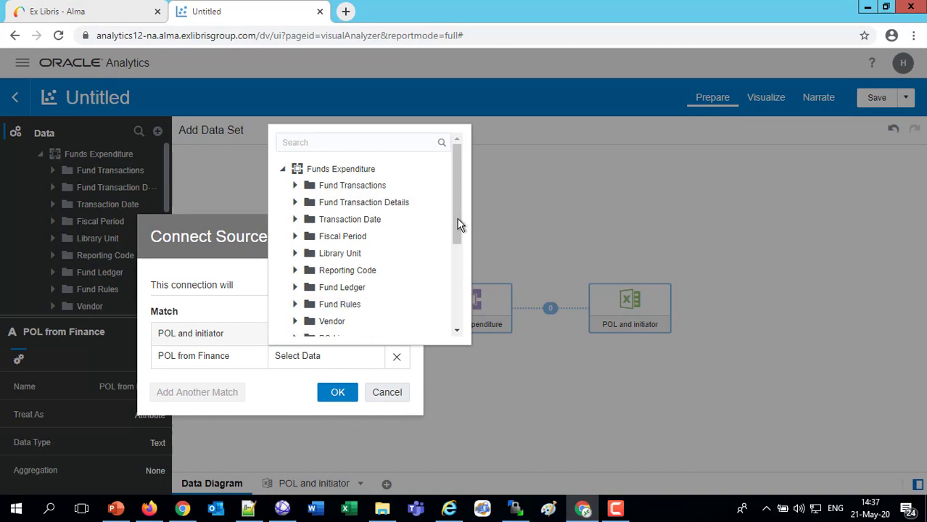
scroll(455, 251, "down", 1)
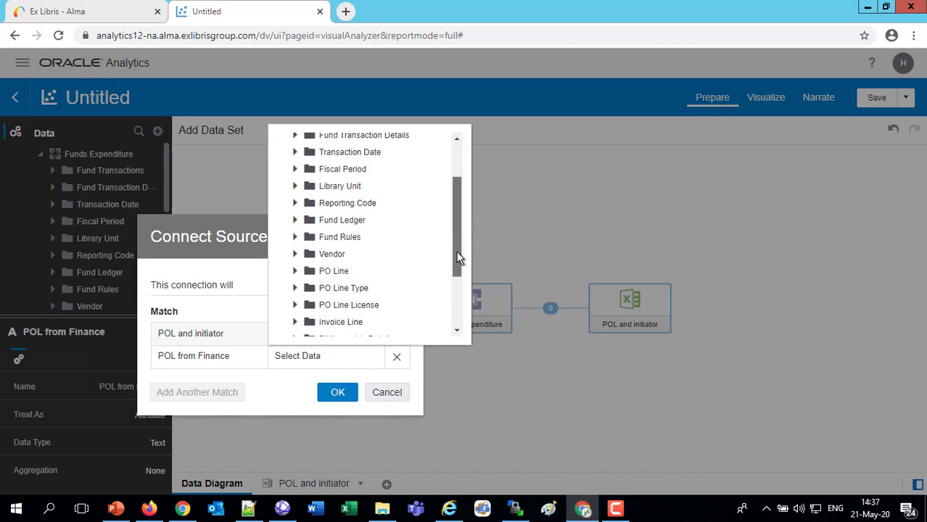
left_click(294, 273)
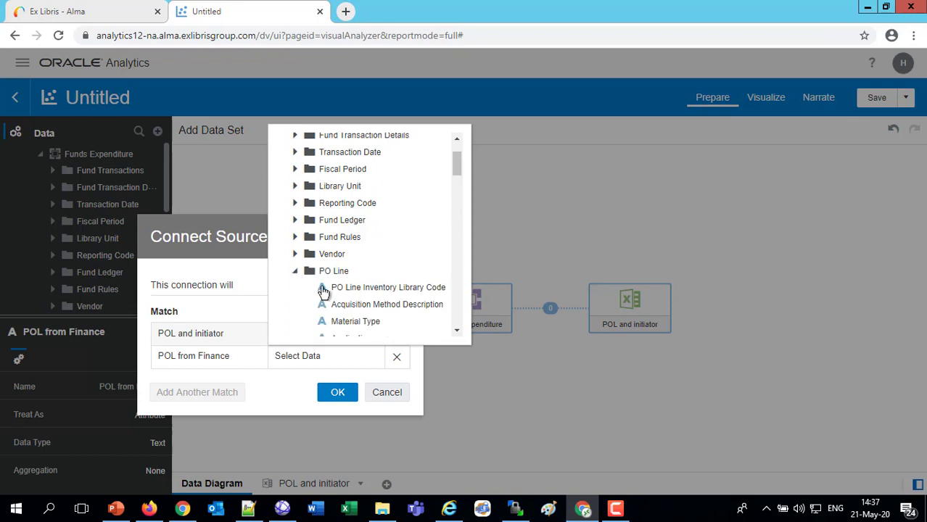
left_click_drag(458, 166, 452, 234)
left_click(364, 294)
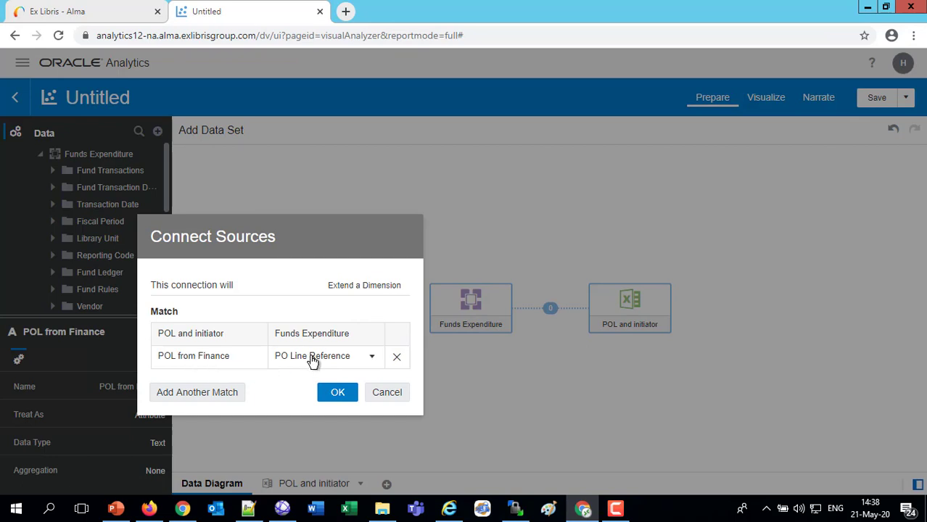
left_click(339, 393)
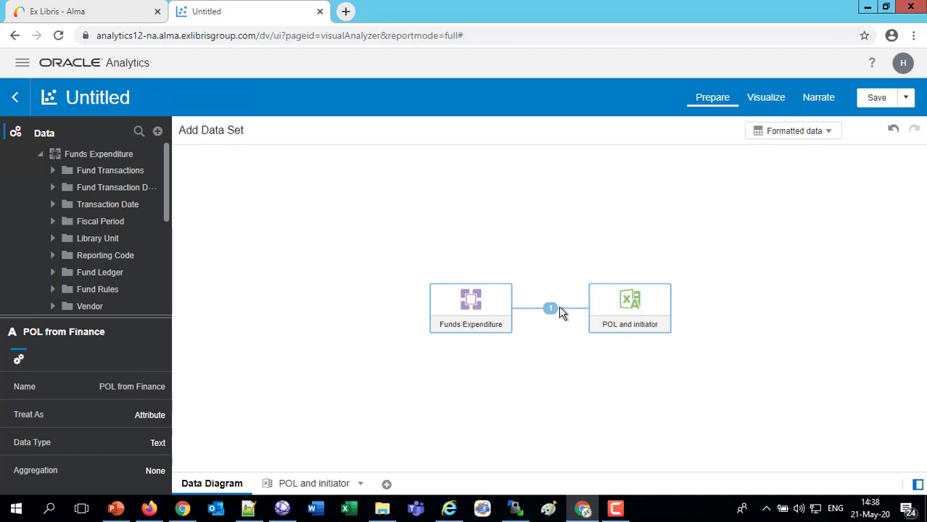
Step: Return to the visualization and add Transaction Expenditure Amount from Fund Transactions to the table's rows, widening the data list to show full names
left_click(771, 101)
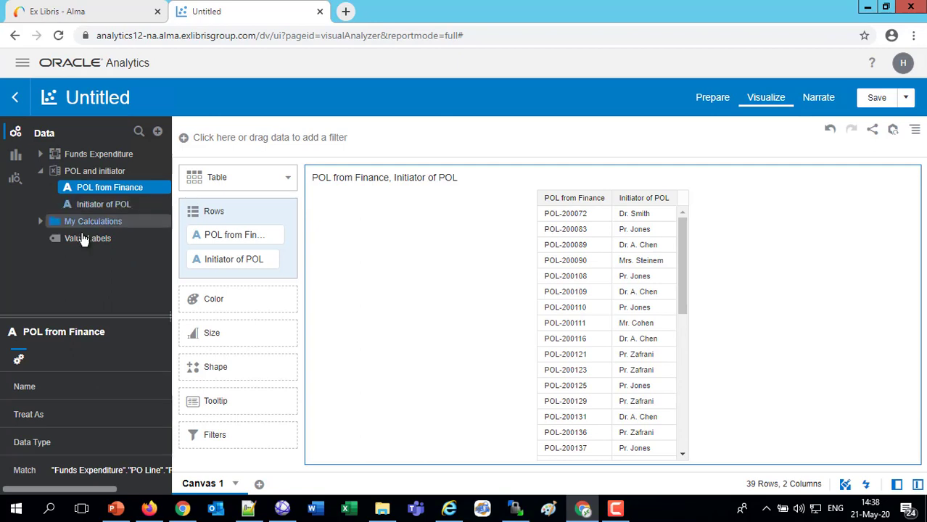
left_click(40, 156)
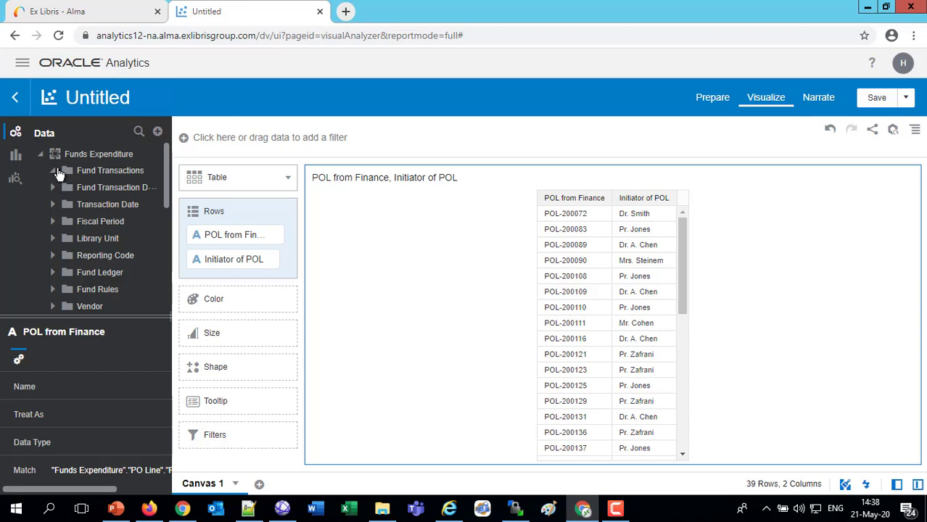
left_click(53, 171)
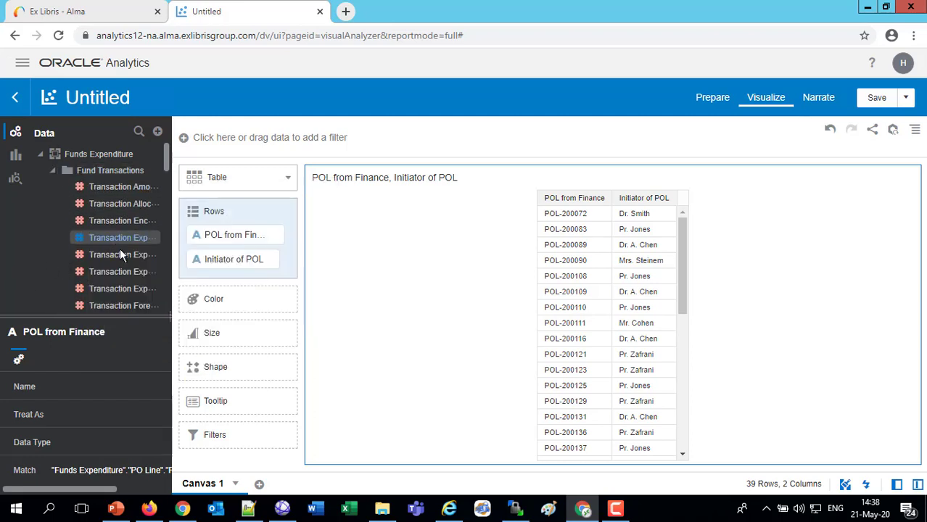
left_click_drag(172, 244, 288, 270)
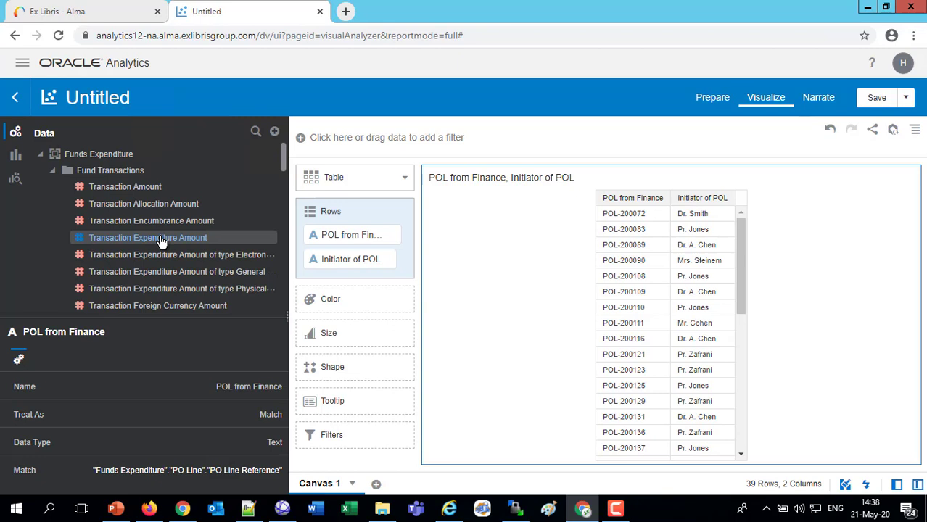
left_click_drag(161, 242, 334, 278)
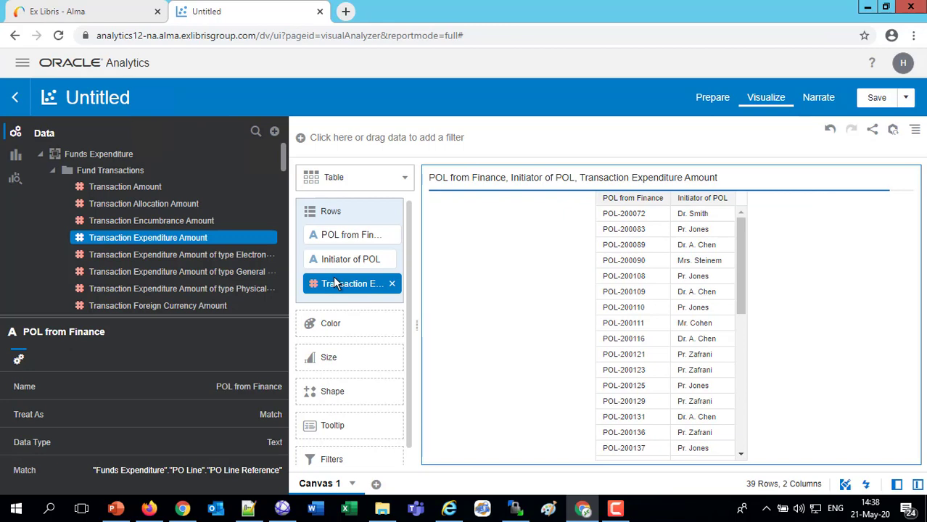
left_click(488, 292)
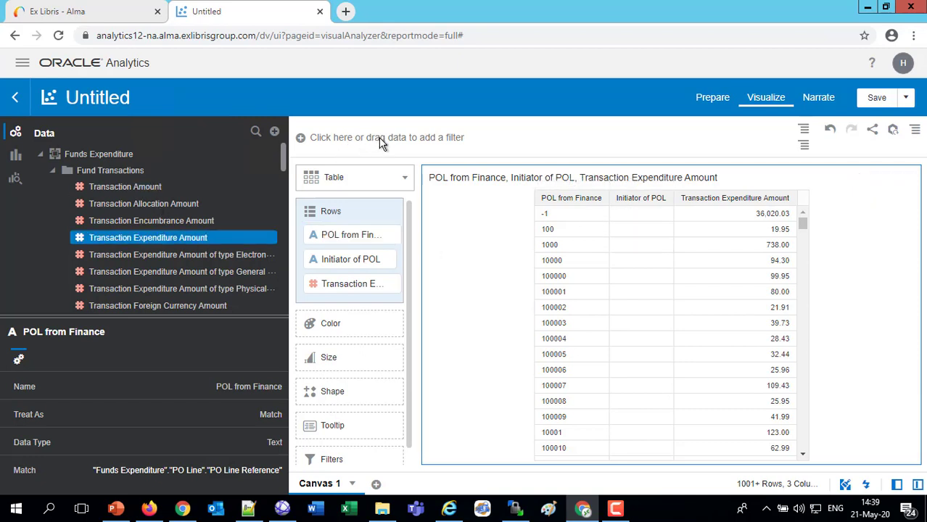
Step: Add an expression filter to the table with the expression "Initiator of POL not null", then validate and apply it
scroll(415, 464, "down", 1)
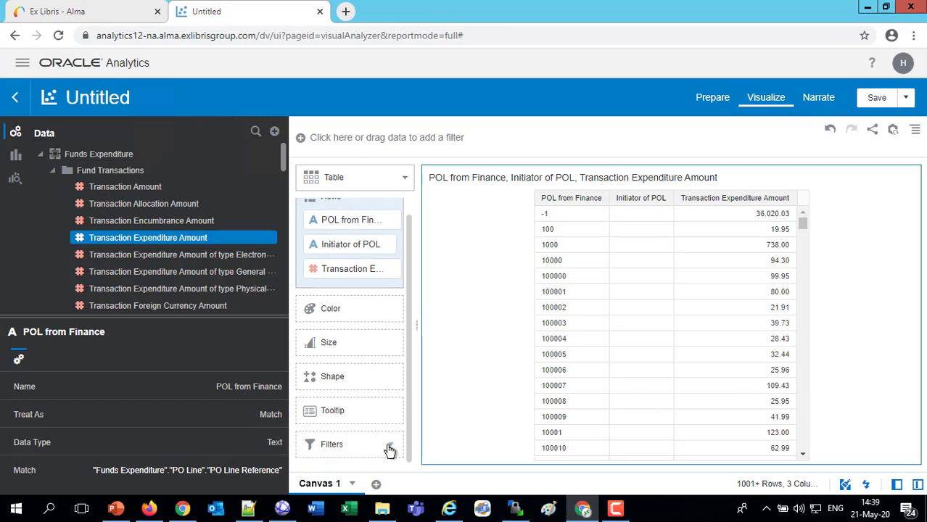
left_click(390, 448)
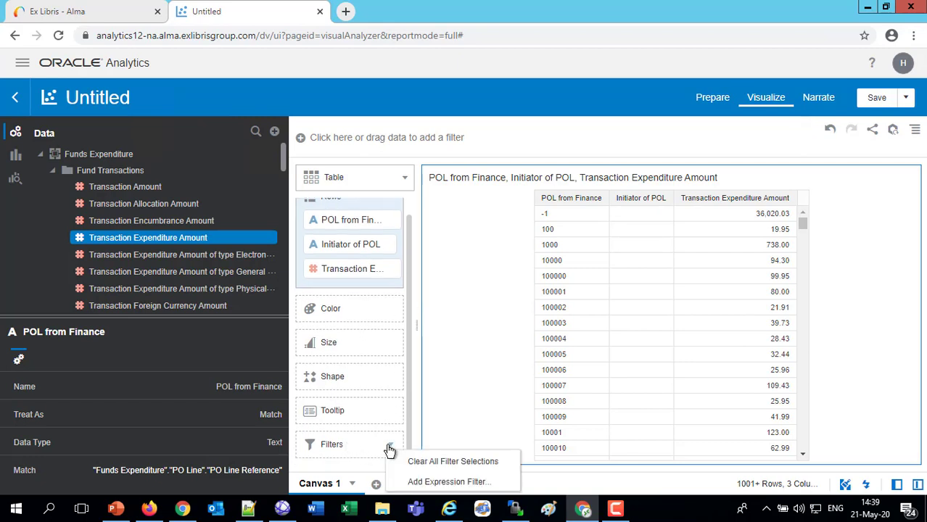
left_click(424, 480)
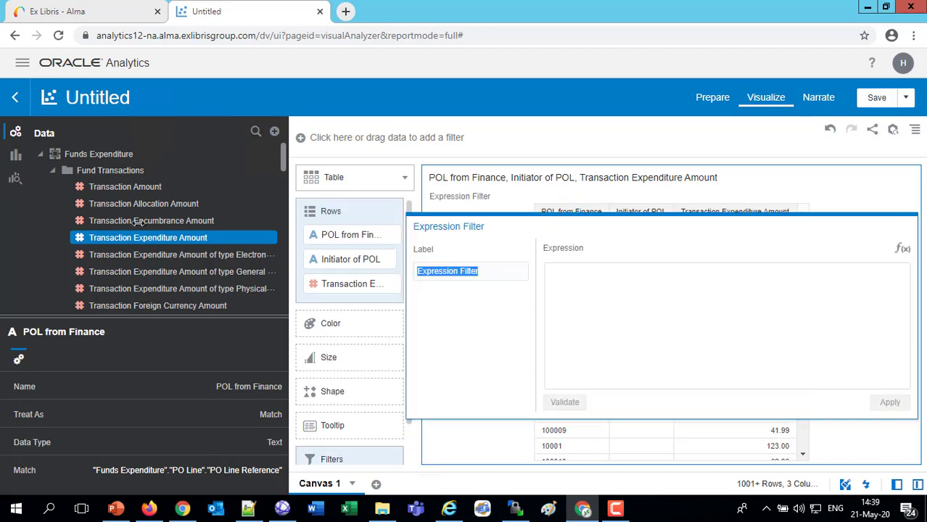
left_click(53, 171)
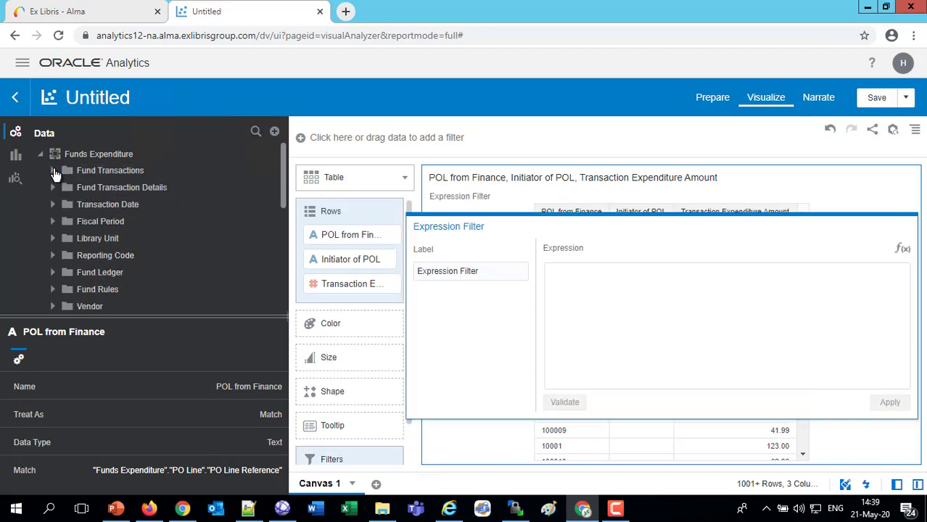
scroll(115, 273, "down", 6)
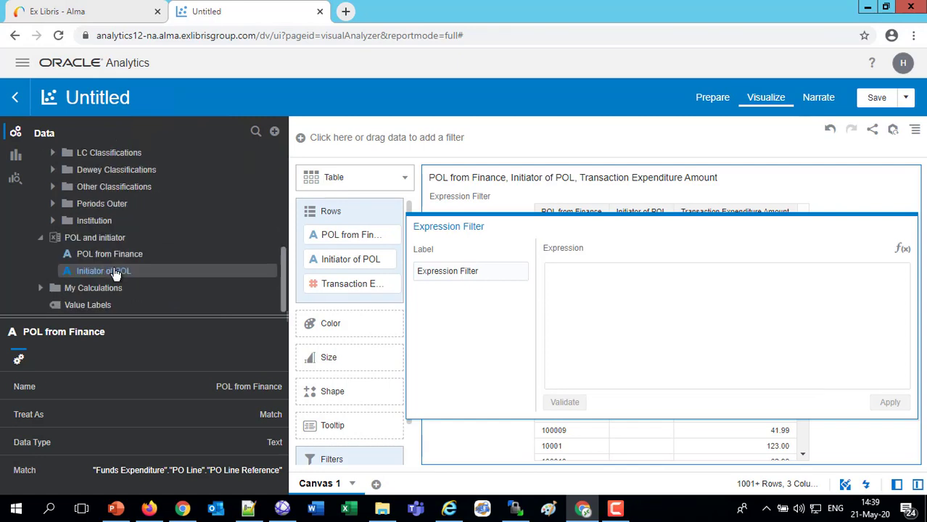
left_click_drag(160, 275, 605, 304)
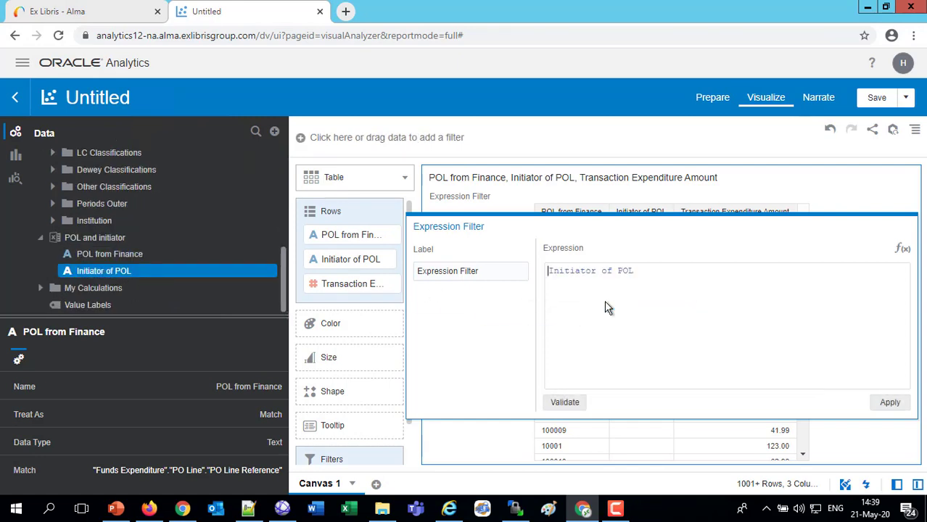
left_click(649, 273)
type("not null")
left_click(565, 404)
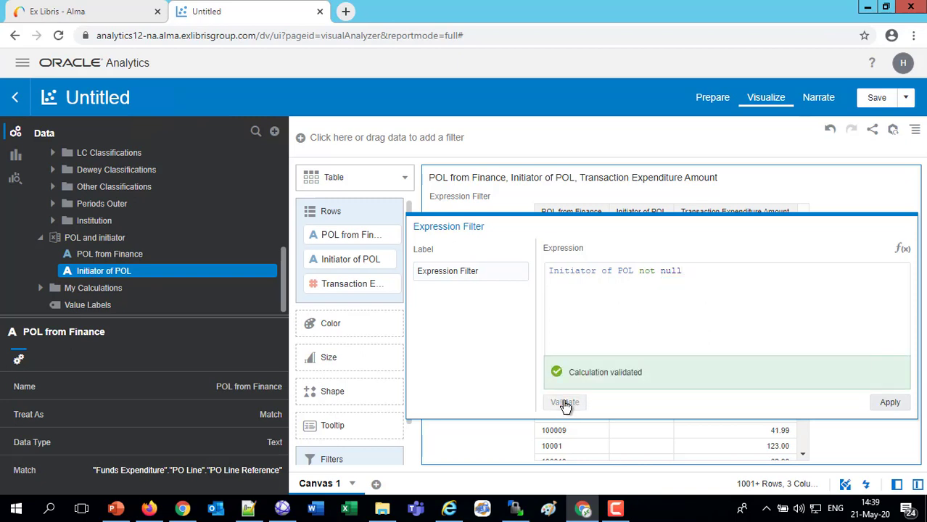
left_click(894, 405)
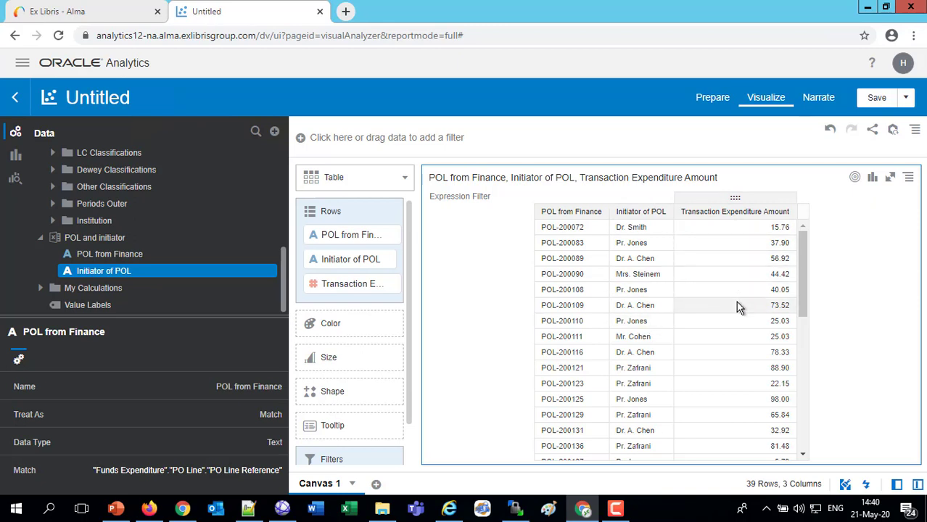
Step: Remove POL from Finance from the table's rows, keeping Initiator of POL and Transaction Expenditure Amount
left_click(357, 241)
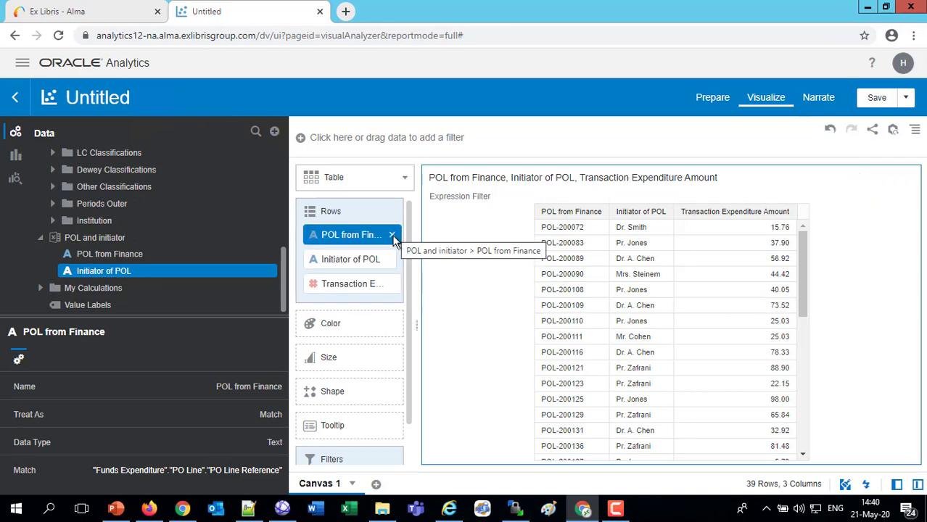
left_click(393, 236)
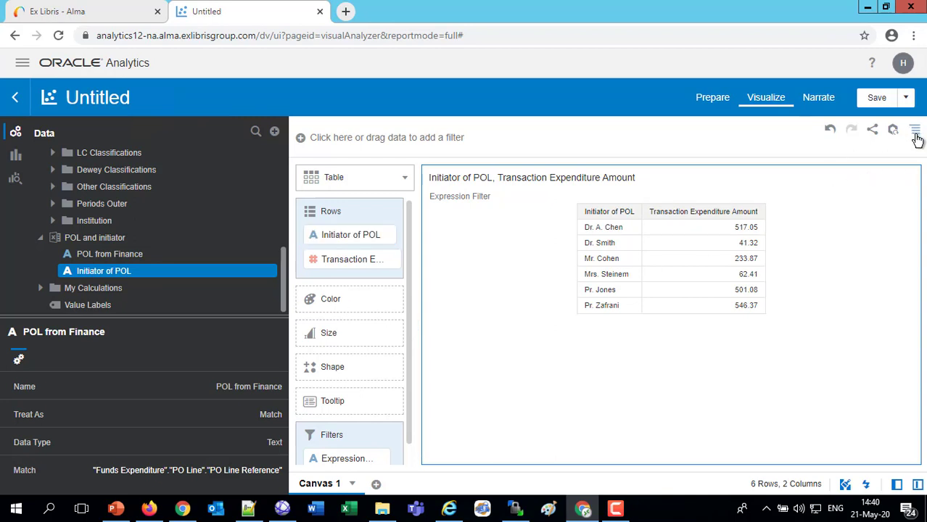
mouse_move(900, 180)
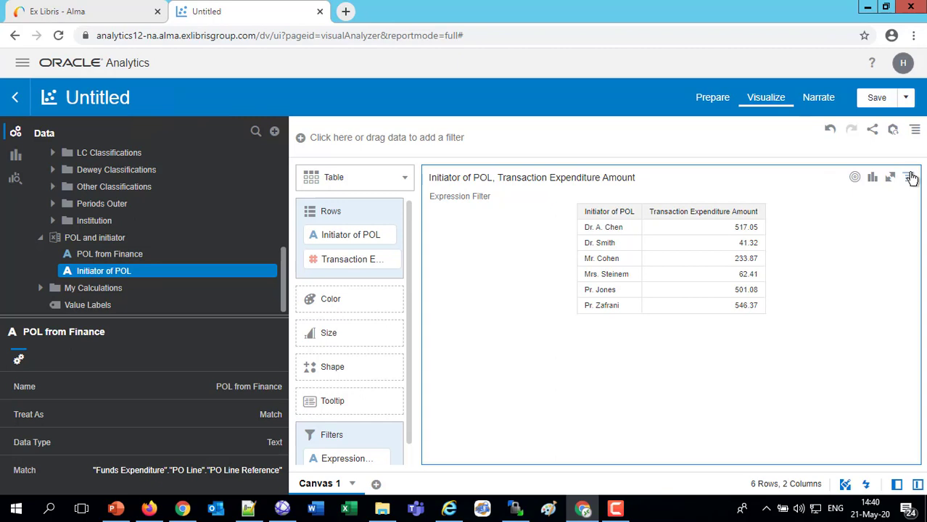
Step: Duplicate the initiator expenditure table, change the copy to a donut chart, and inspect its two largest unlabelled slices' details
left_click(909, 176)
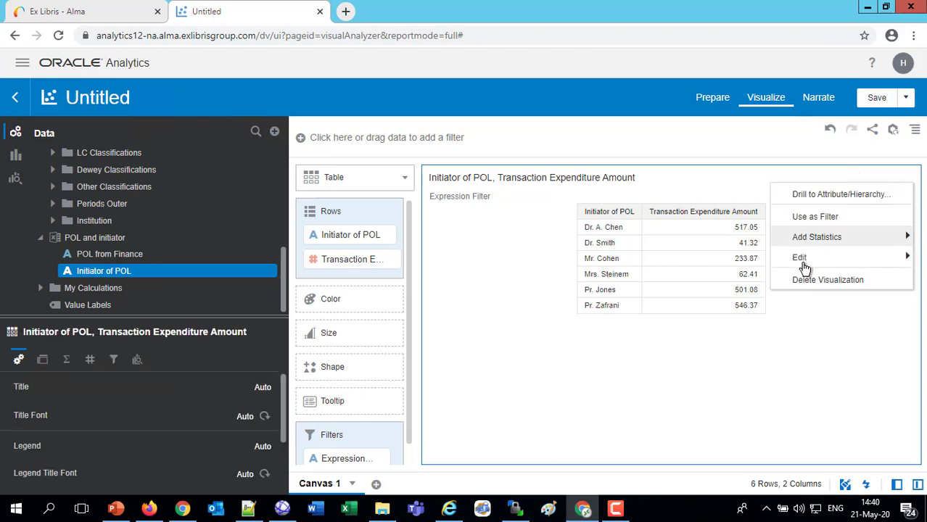
mouse_move(802, 263)
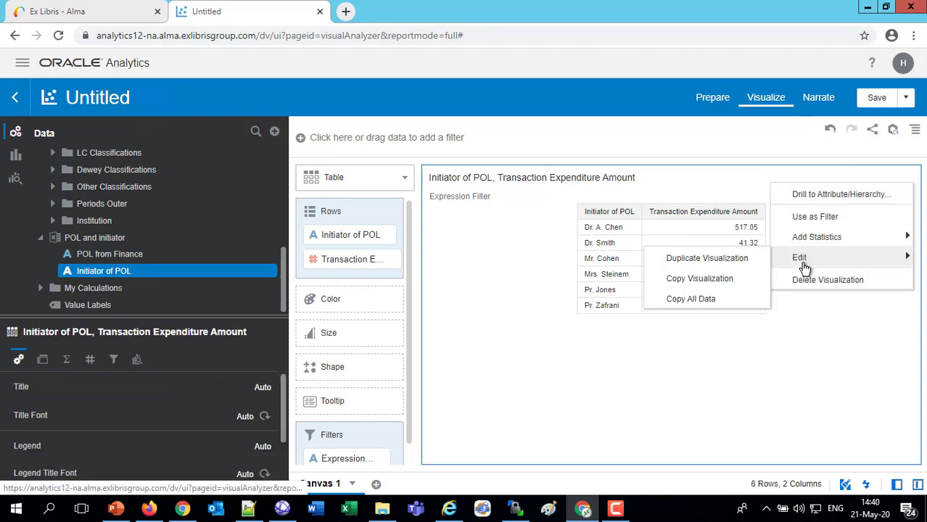
left_click(723, 262)
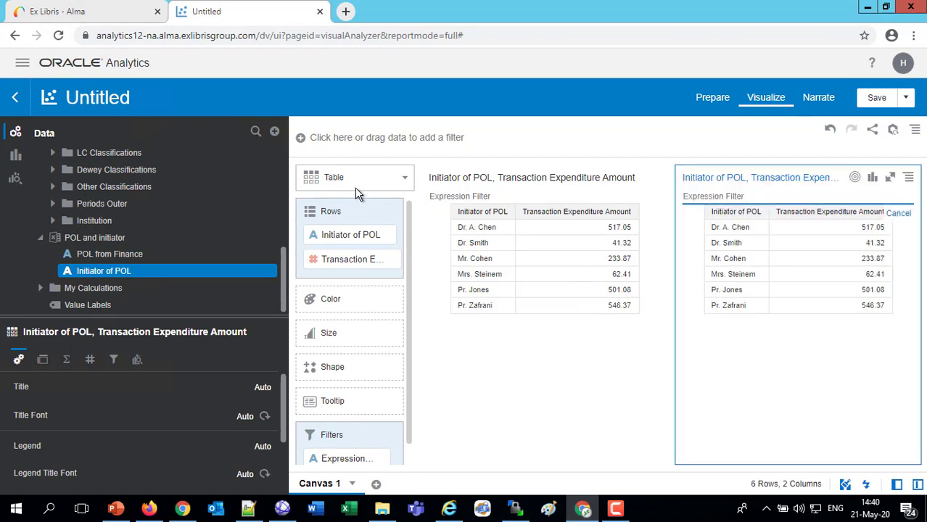
left_click(405, 179)
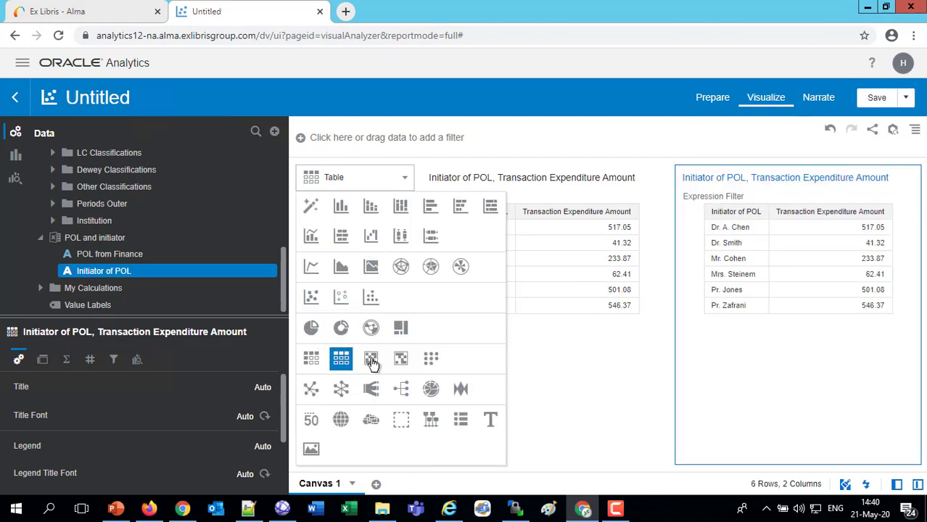
left_click(341, 330)
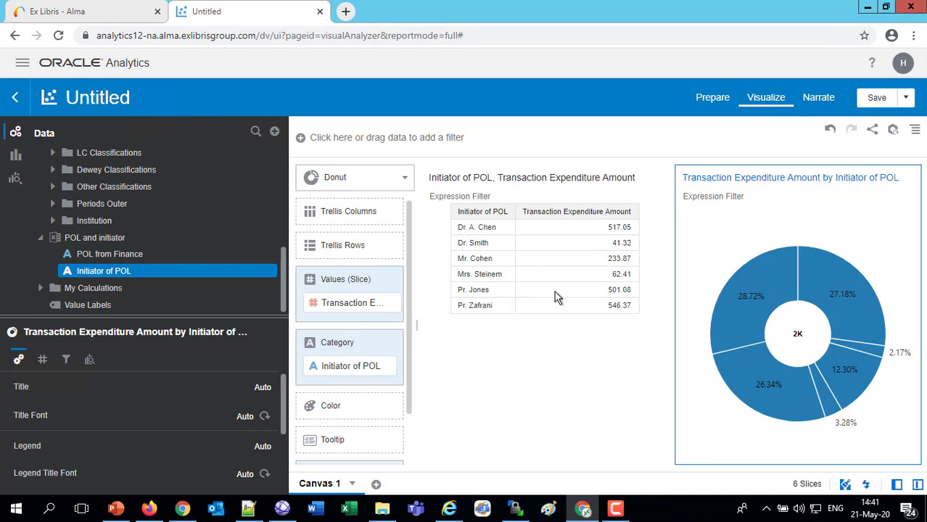
mouse_move(740, 315)
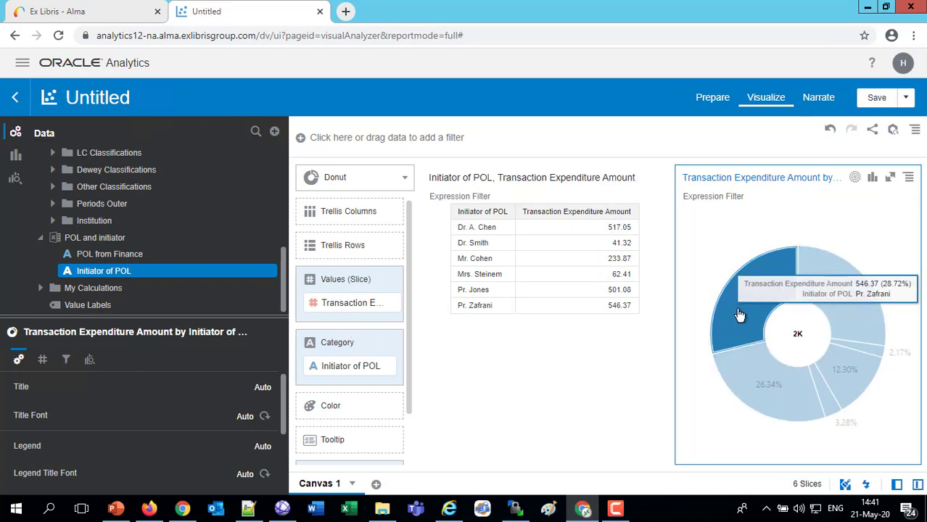
mouse_move(754, 386)
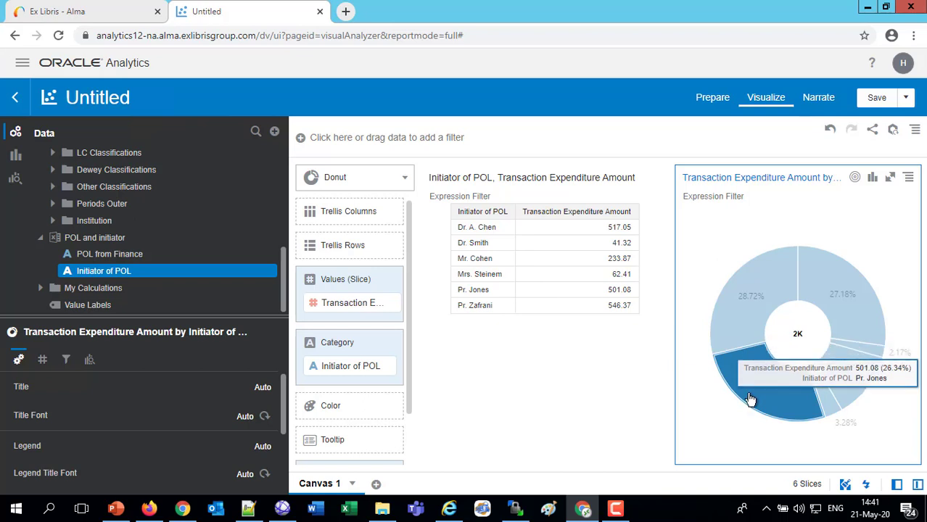
Step: Change the donut chart to a pie chart and reselect the original table visualization
left_click(405, 178)
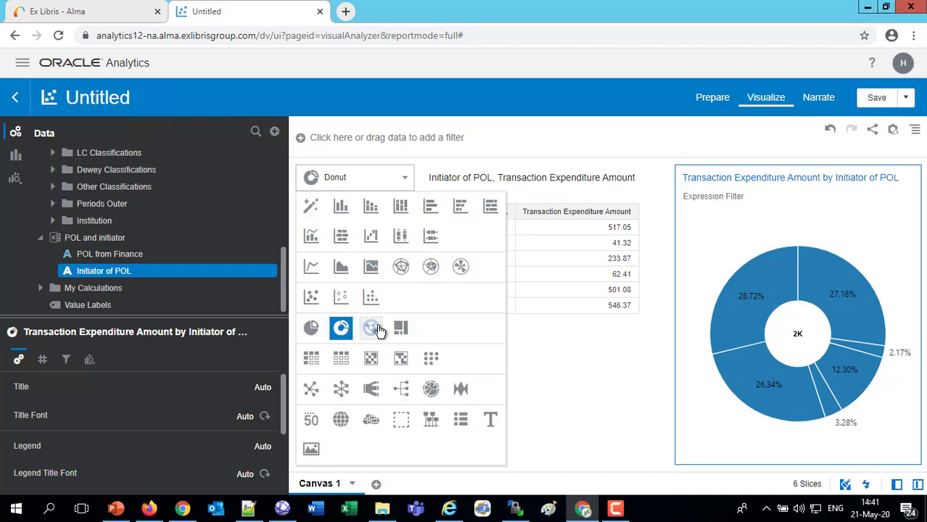
left_click(311, 331)
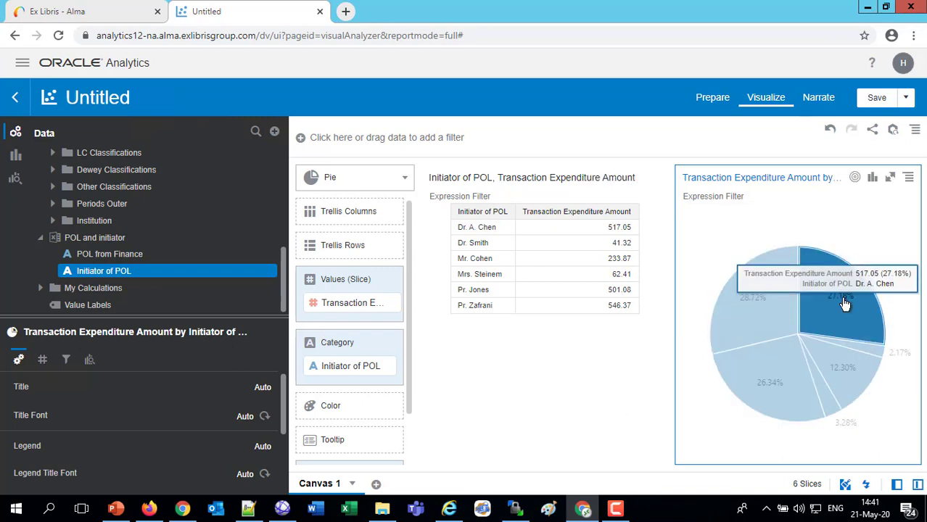
left_click(565, 408)
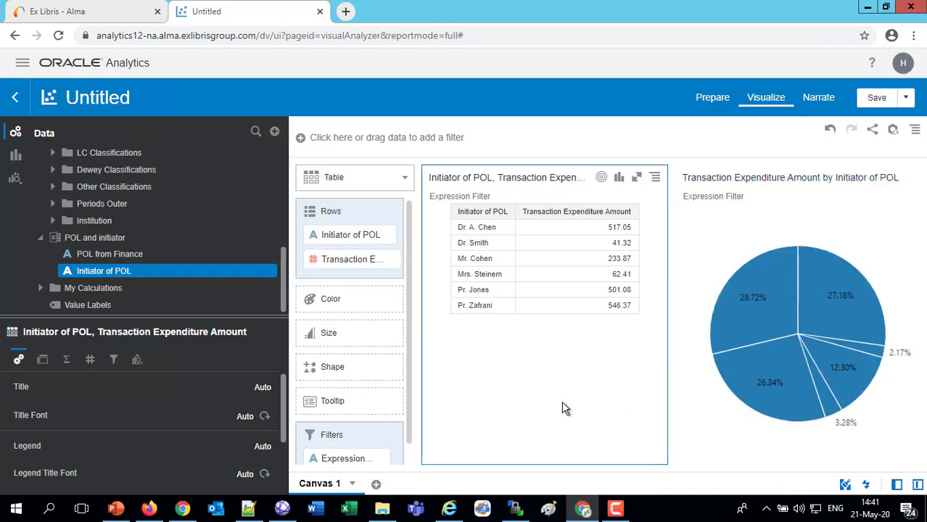